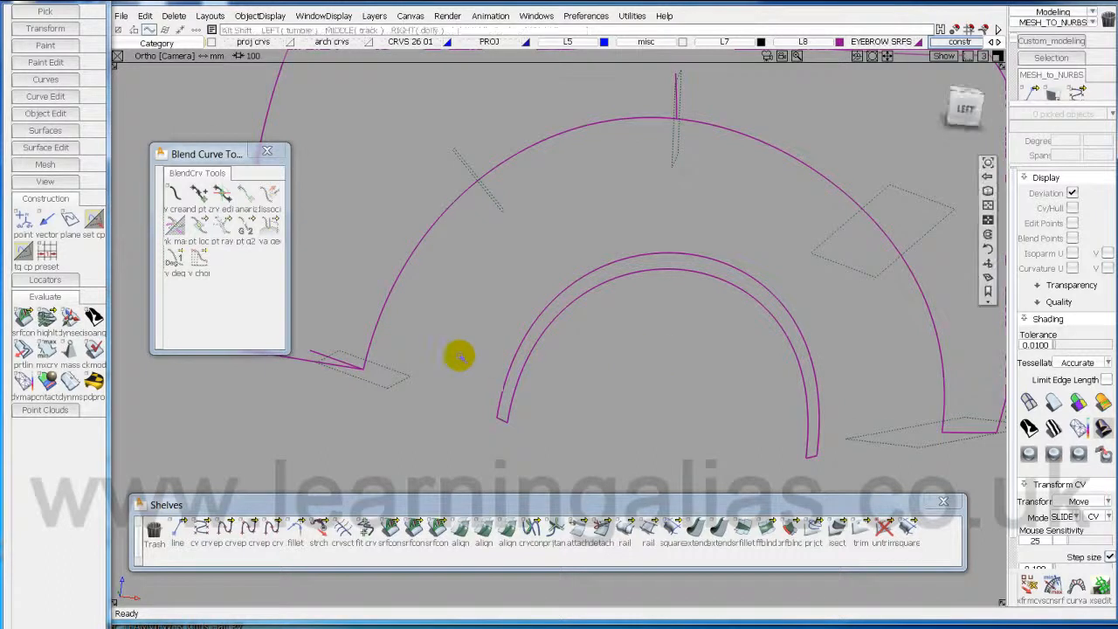
Create a geometry-based construction plane on the front upper part of the outer wheel arch curve.
{"action": "left_click_drag", "start_coordinate": [617, 326], "coordinate": [480, 323], "text": "alt+shift"}
{"action": "left_click_drag", "start_coordinate": [582, 359], "coordinate": [569, 328], "text": "alt+shift"}
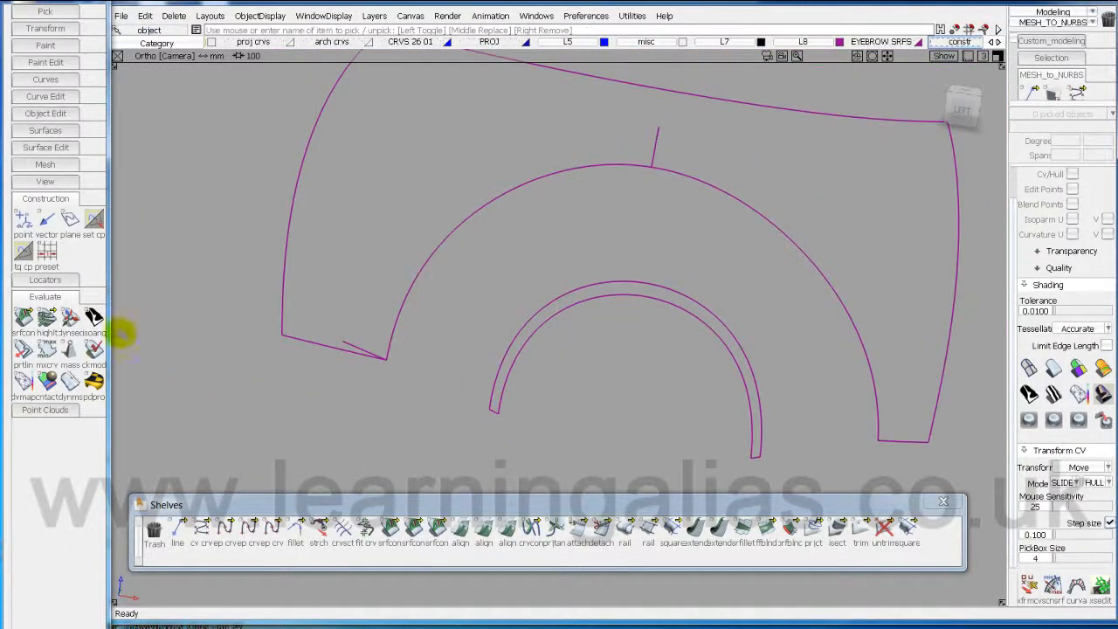
{"action": "double_click", "coordinate": [71, 220]}
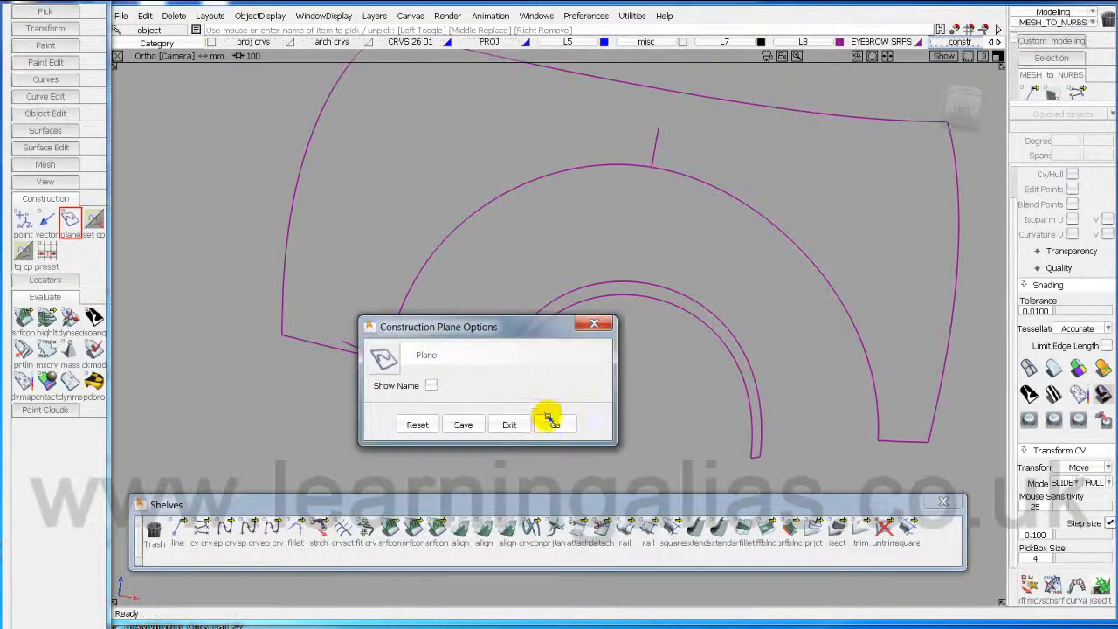
{"action": "left_click", "coordinate": [547, 423]}
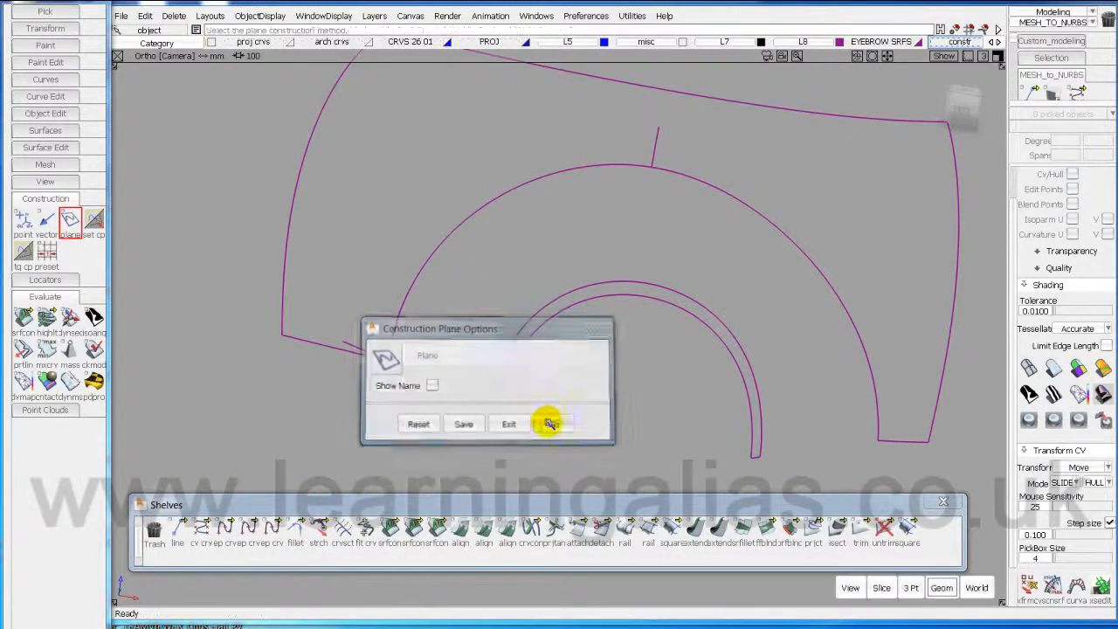
{"action": "left_click", "coordinate": [940, 588]}
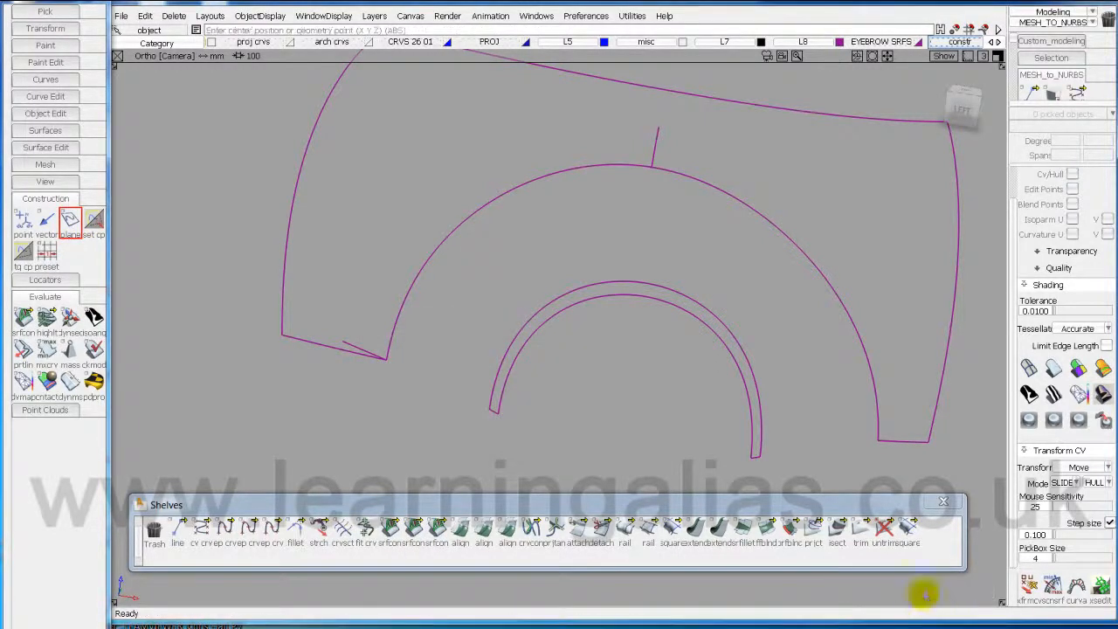
{"action": "left_click", "coordinate": [516, 253]}
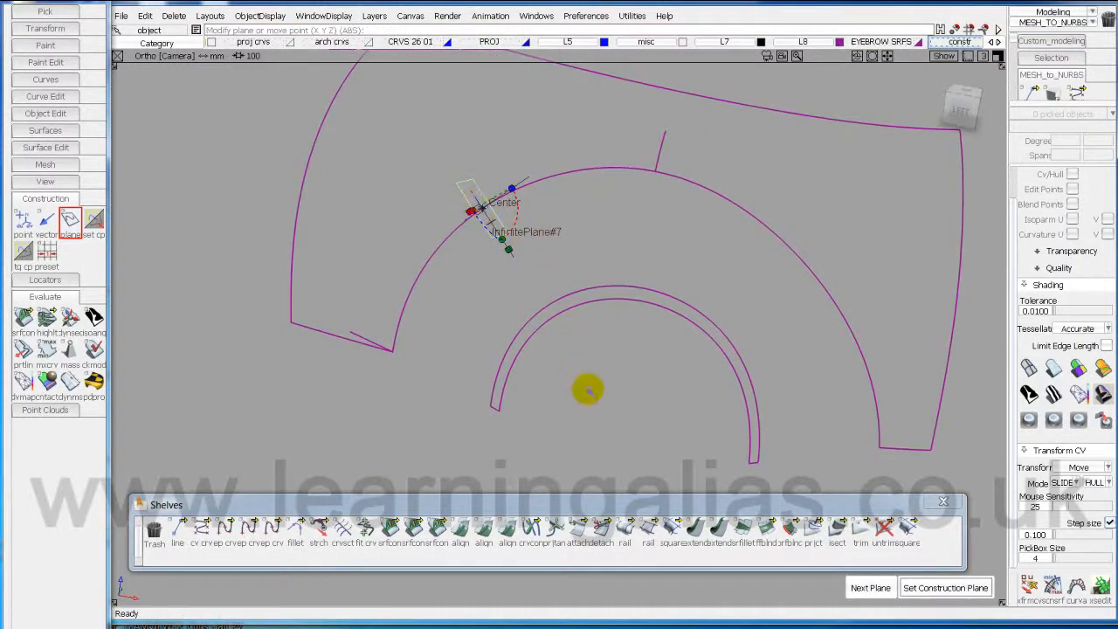
{"action": "left_click_drag", "start_coordinate": [571, 389], "coordinate": [627, 355], "text": "alt+shift"}
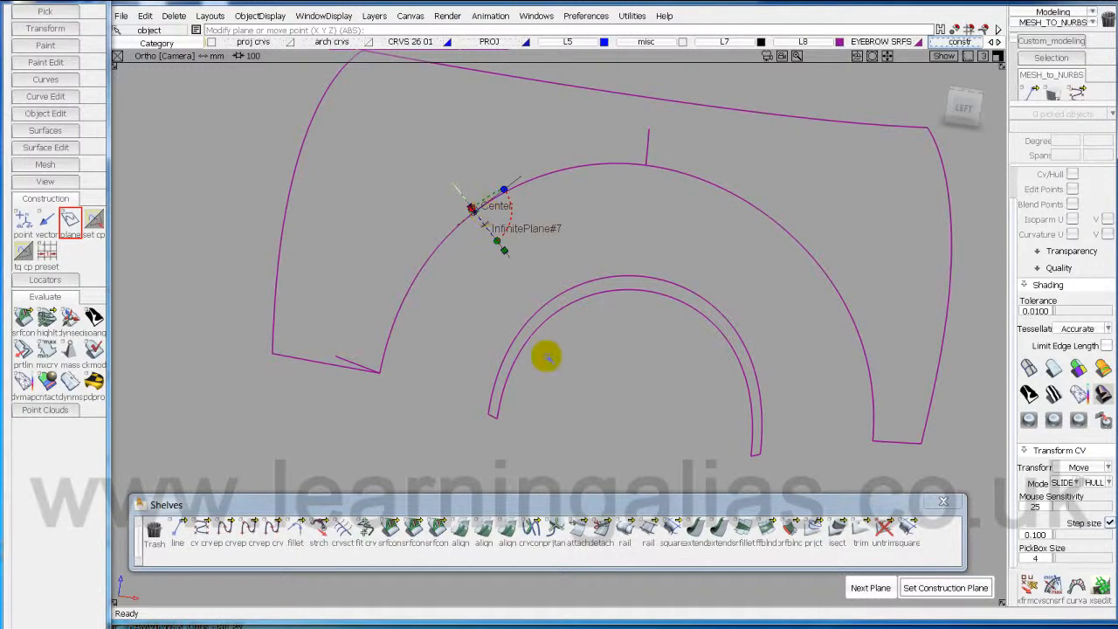
{"action": "key", "text": "alt+shift"}
{"action": "left_click_drag", "start_coordinate": [588, 411], "coordinate": [719, 412], "text": "alt+shift"}
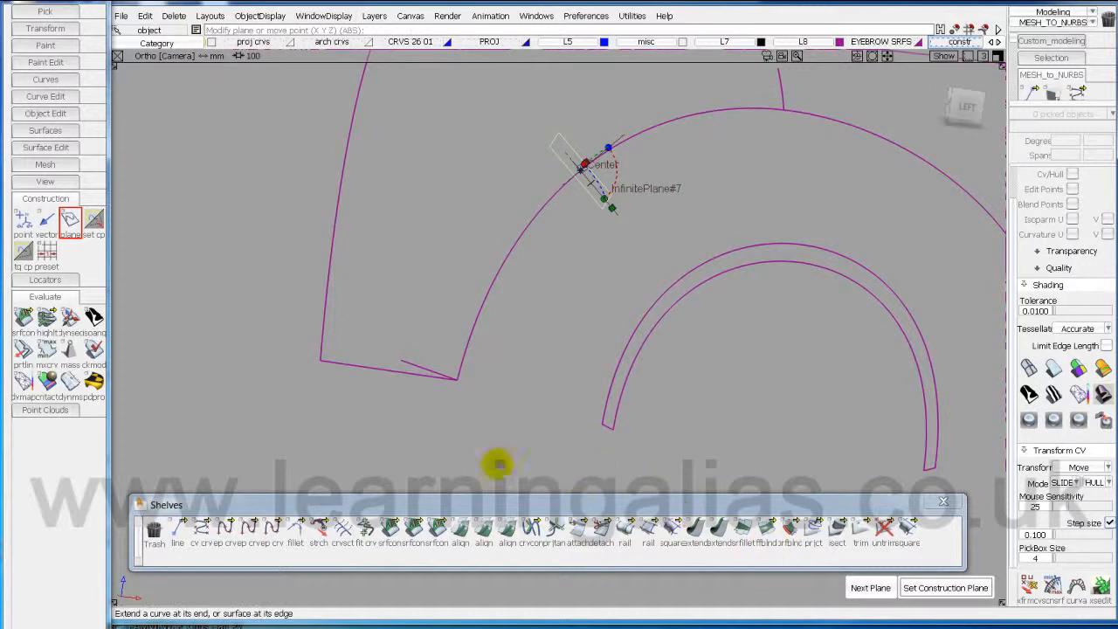
Create a three-point construction plane from the outer arch's lower front corner, using the inner arch's front end as the second point.
{"action": "left_click", "coordinate": [70, 222]}
{"action": "left_click", "coordinate": [912, 589]}
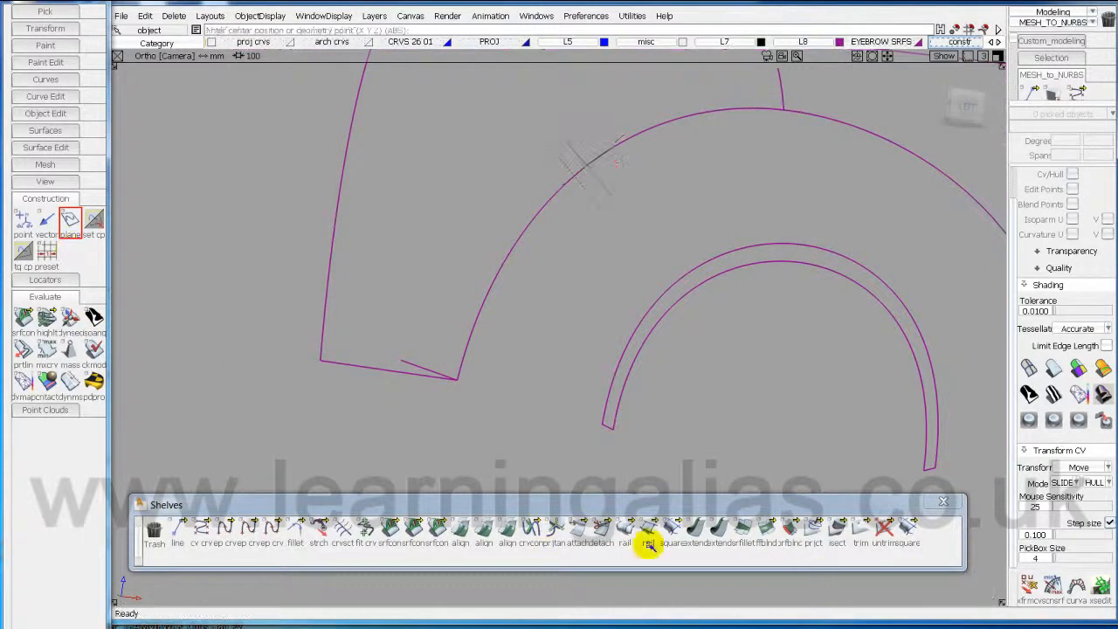
{"action": "key", "text": "F6"}
{"action": "left_click_drag", "start_coordinate": [394, 377], "coordinate": [486, 407], "text": "ctrl+alt"}
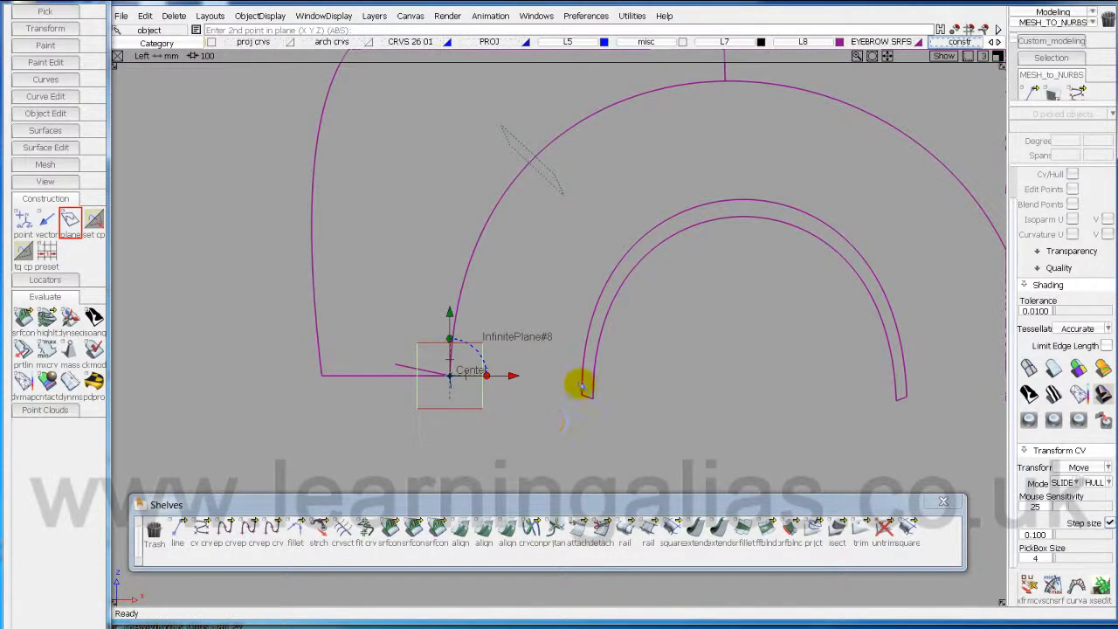
{"action": "left_click", "coordinate": [590, 396]}
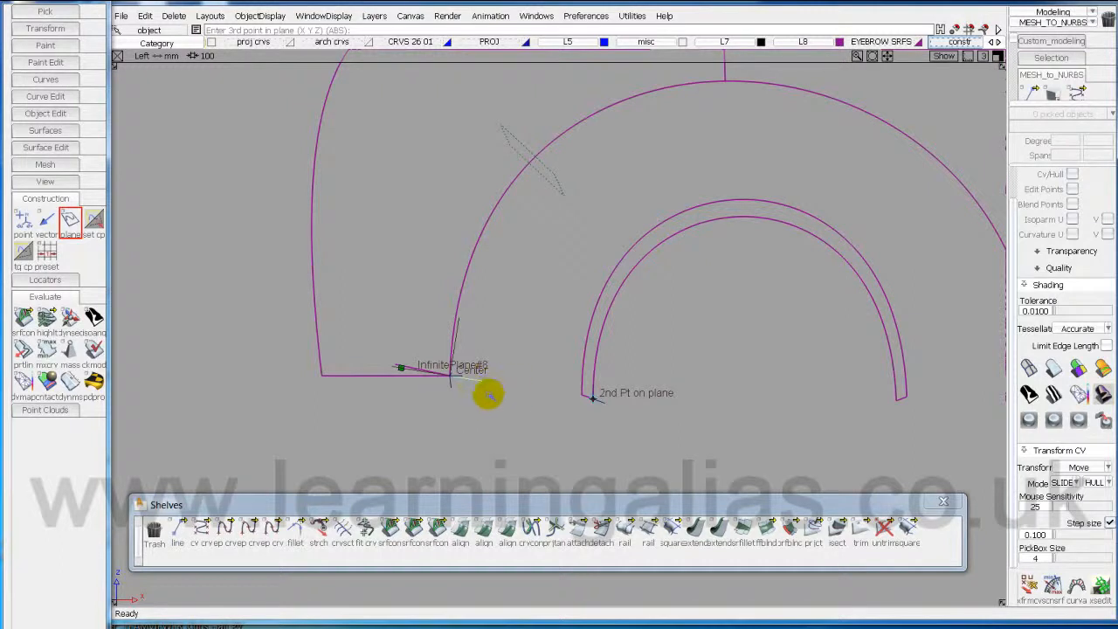
{"action": "left_click_drag", "start_coordinate": [319, 348], "coordinate": [332, 326]}
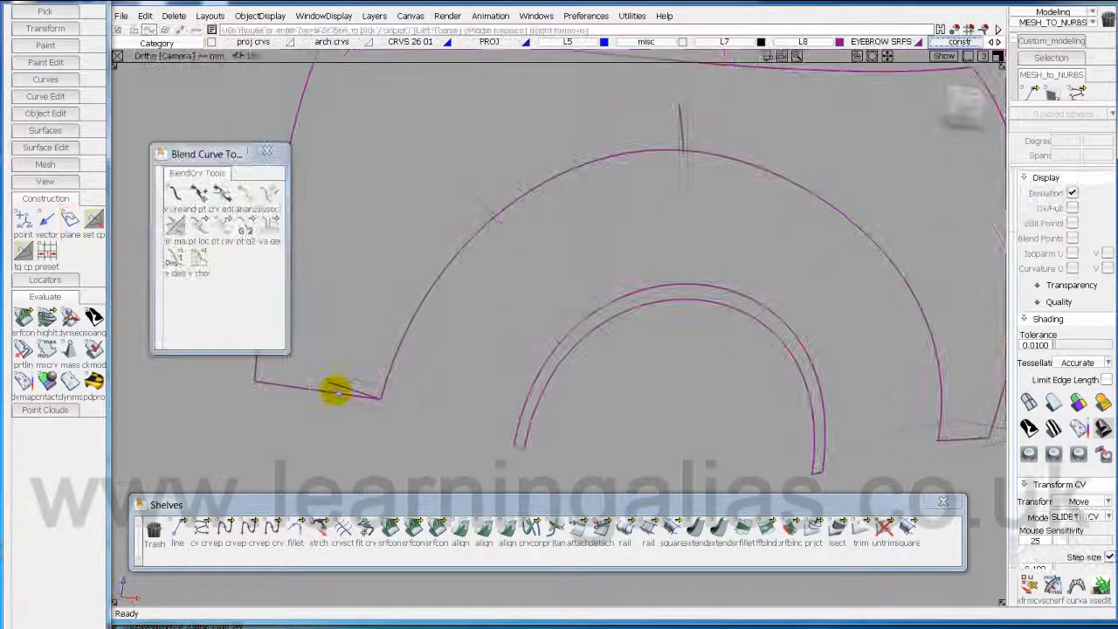
Create a blend curve from the outer arch at the front upper construction plane to the outer edge of the inner arch.
{"action": "left_click", "coordinate": [179, 193]}
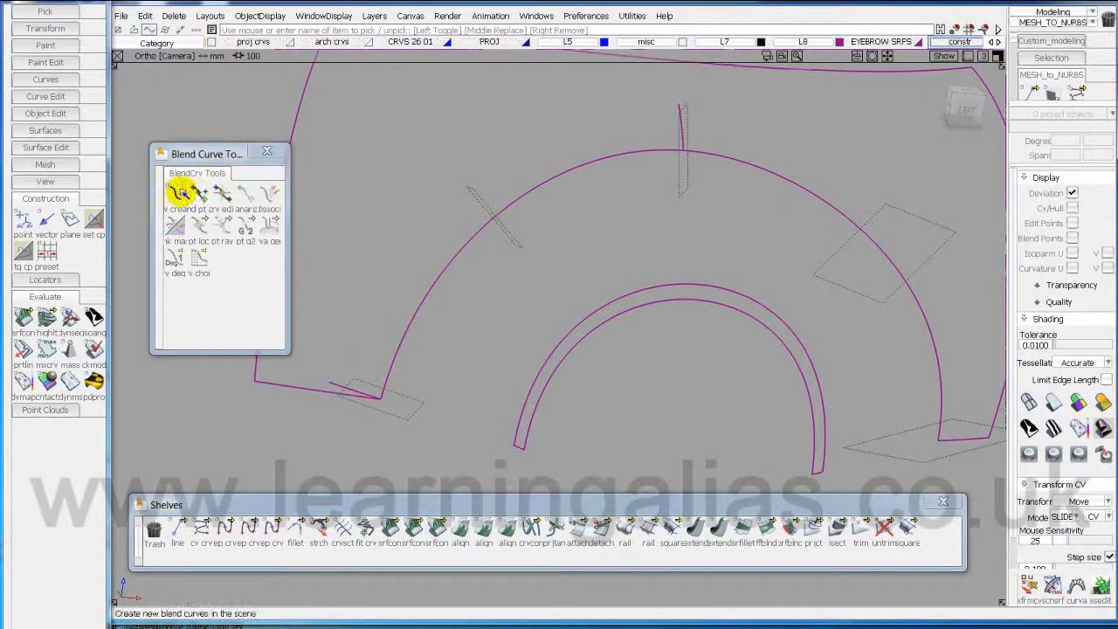
{"action": "left_click", "coordinate": [198, 192]}
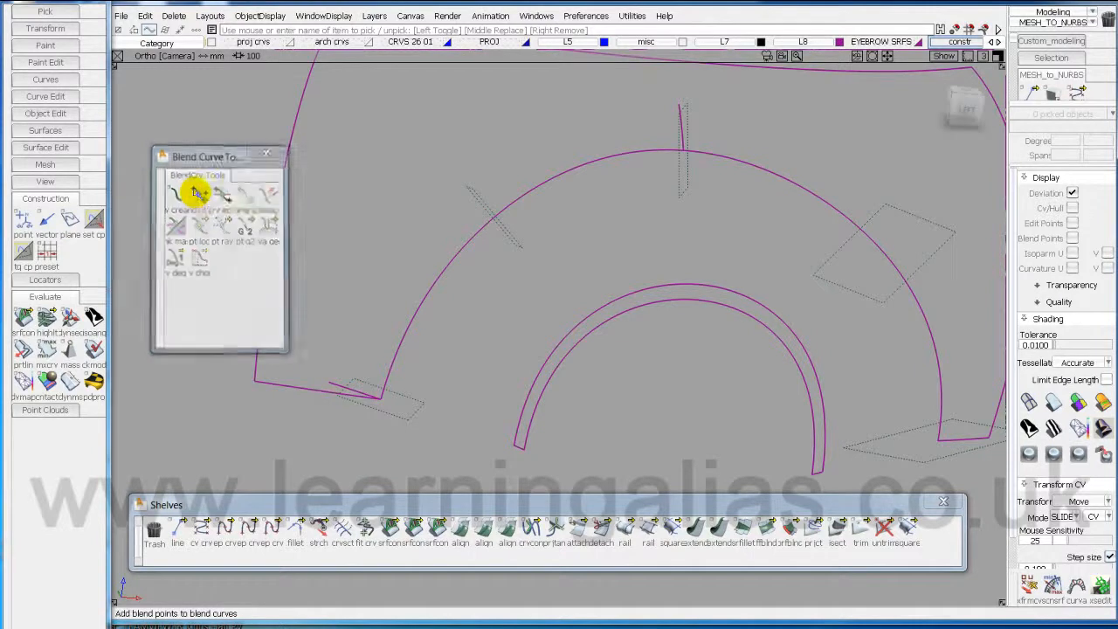
{"action": "left_click", "coordinate": [174, 191]}
{"action": "scroll", "coordinate": [576, 249], "scroll_direction": "up", "scroll_amount": 5}
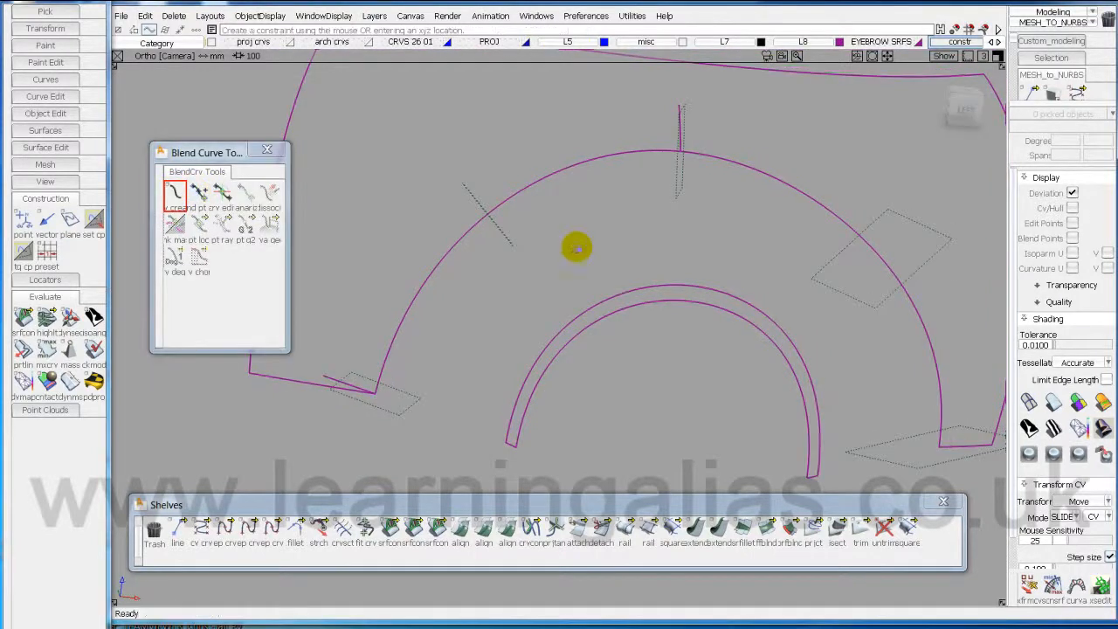
{"action": "middle_click_drag", "start_coordinate": [595, 269], "coordinate": [609, 311], "text": "alt+shift"}
{"action": "right_click_drag", "start_coordinate": [609, 312], "coordinate": [611, 309], "text": "alt+shift"}
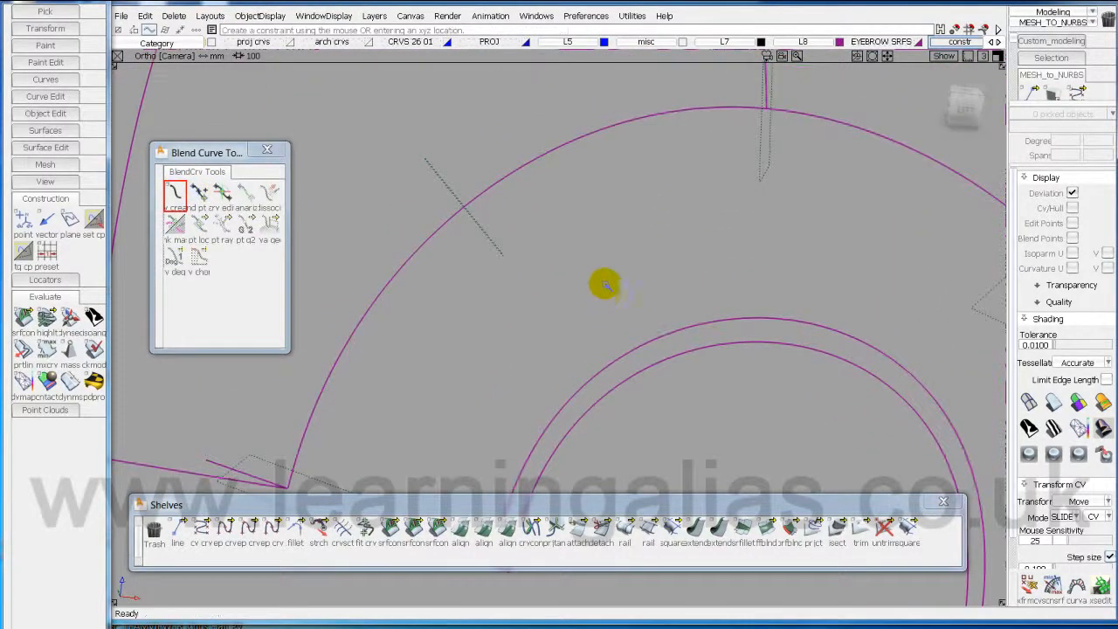
{"action": "left_click_drag", "start_coordinate": [492, 185], "coordinate": [463, 206]}
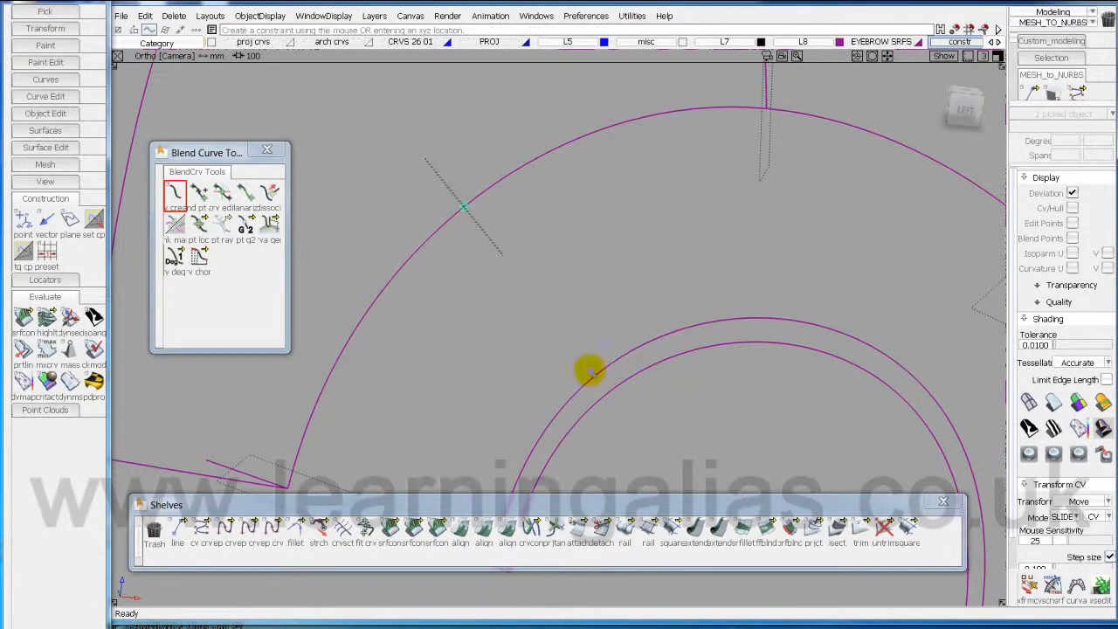
{"action": "left_click", "coordinate": [587, 381]}
Pick the front upper construction plane together with the blend curve and planarize the curve to that plane.
{"action": "left_click_drag", "start_coordinate": [461, 325], "coordinate": [486, 325], "text": "ctrl+shift"}
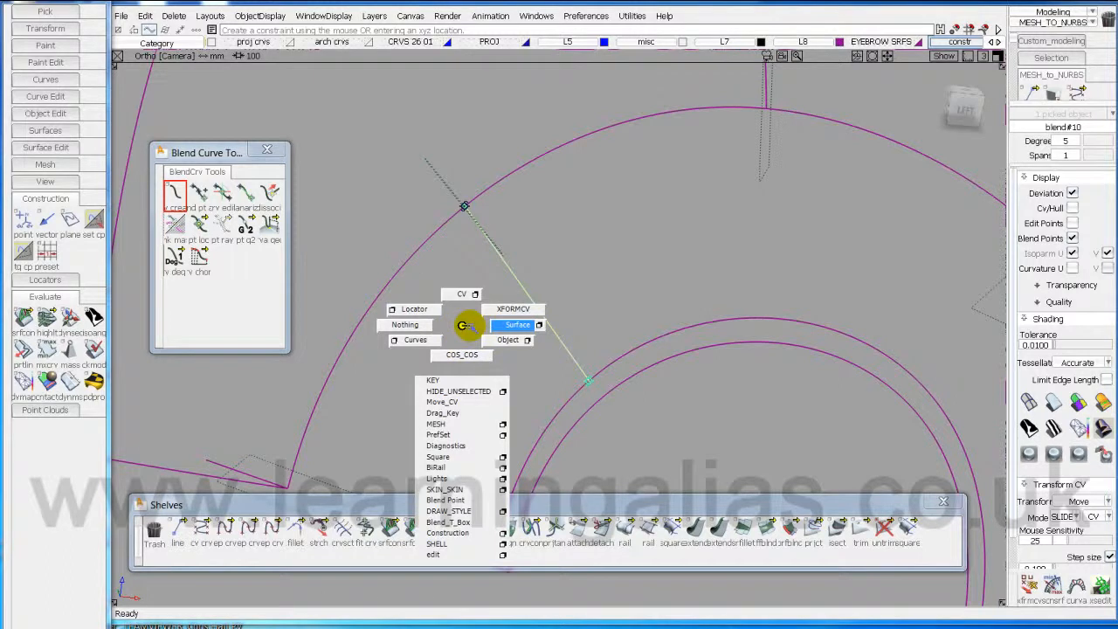
{"action": "left_click_drag", "start_coordinate": [461, 326], "coordinate": [512, 339], "text": "ctrl+shift"}
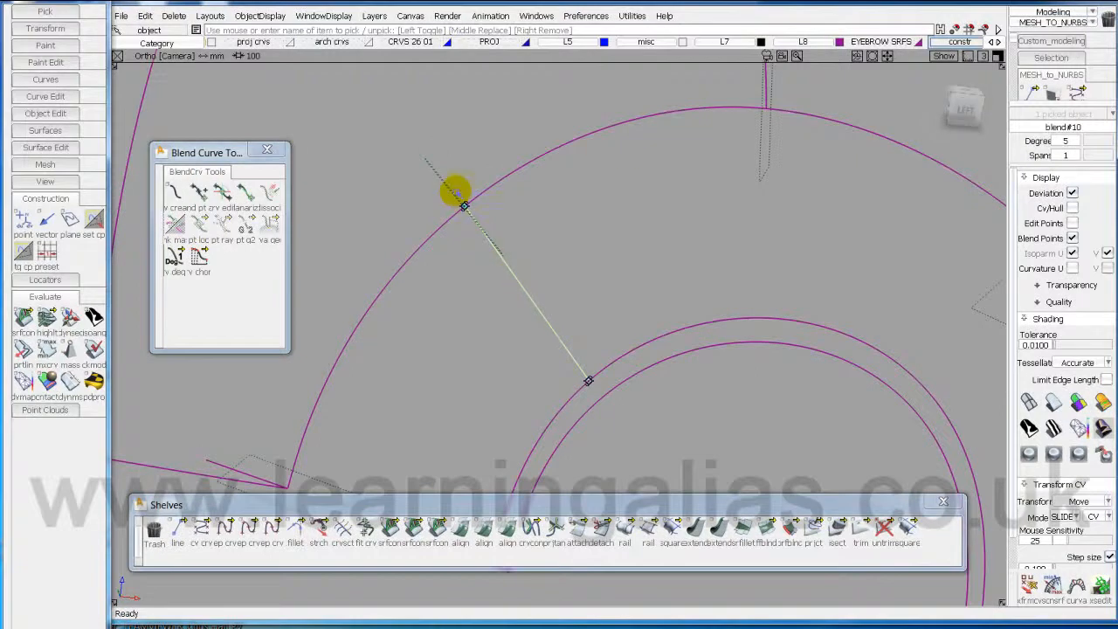
{"action": "left_click", "coordinate": [449, 192]}
{"action": "left_click", "coordinate": [245, 192]}
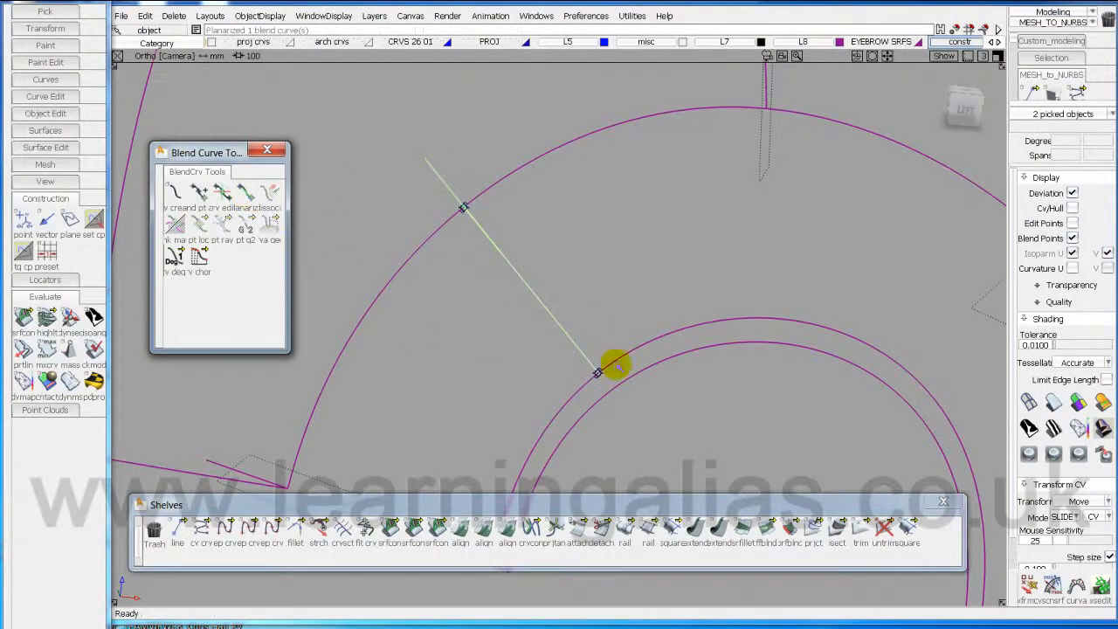
{"action": "left_click", "coordinate": [244, 192]}
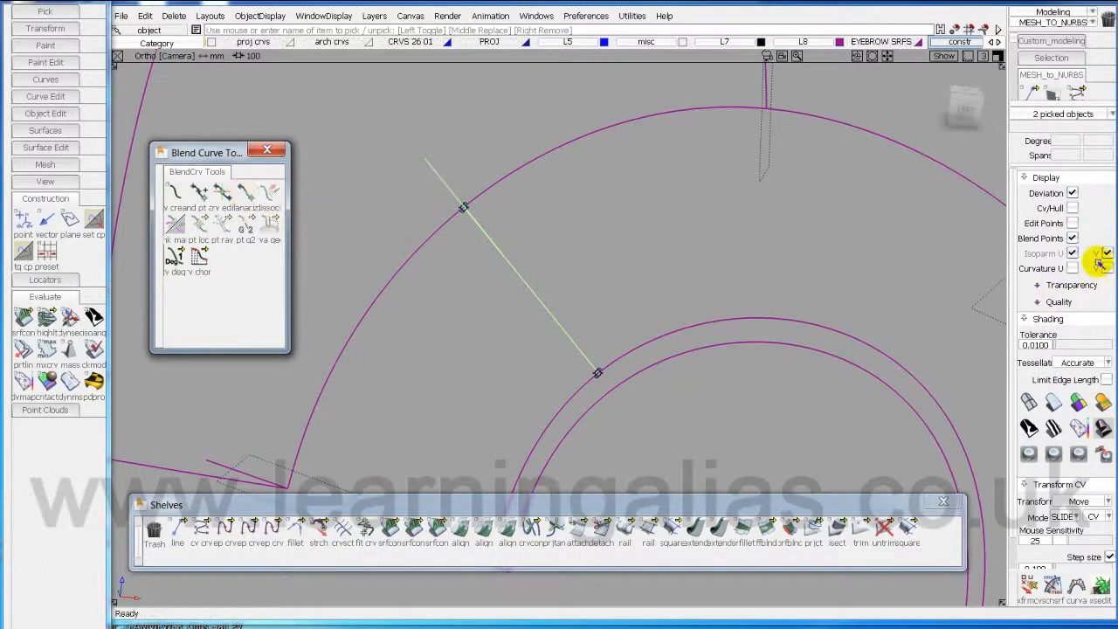
Display the blend curve's CVs and hulls, and check the curve draw style options.
{"action": "left_click", "coordinate": [1071, 208]}
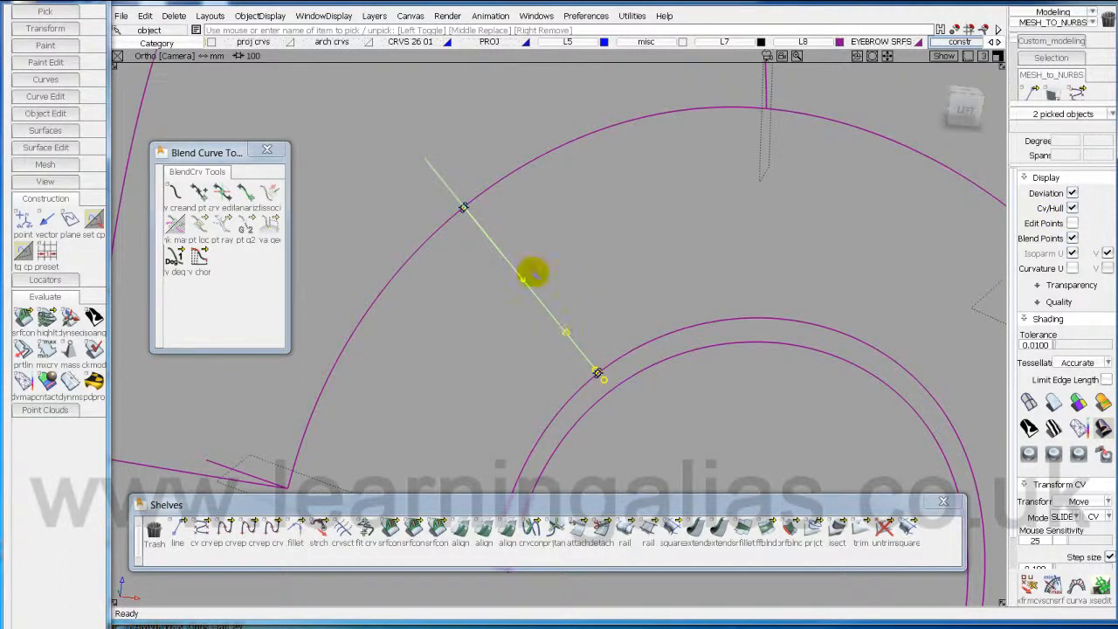
{"action": "right_click", "coordinate": [634, 183], "text": "ctrl+shift"}
{"action": "left_click_drag", "start_coordinate": [634, 183], "coordinate": [674, 370], "text": "ctrl+shift"}
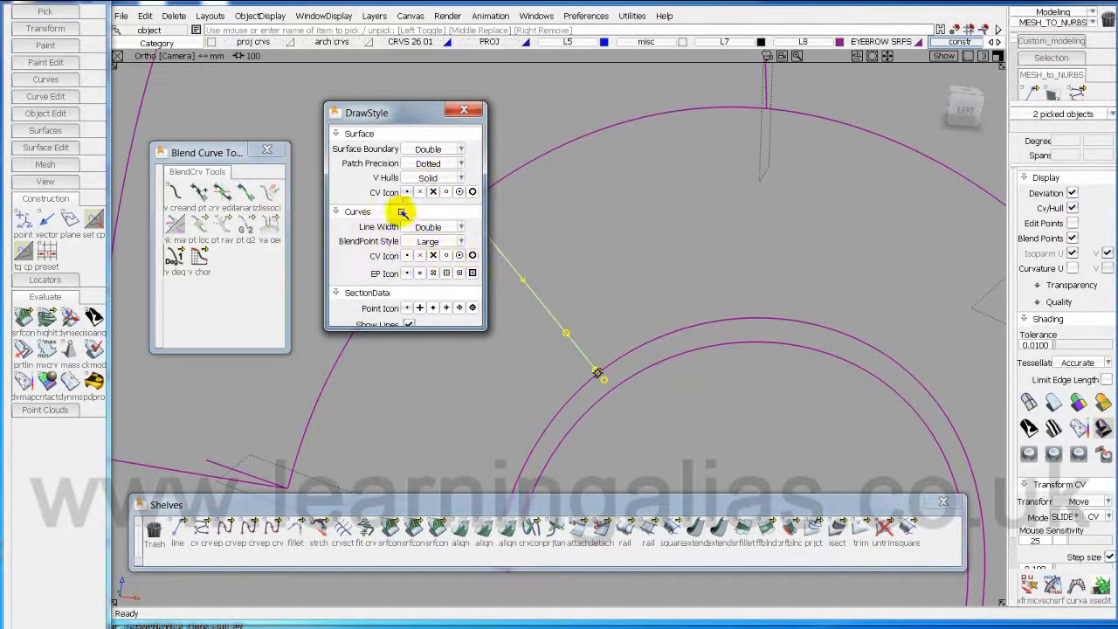
{"action": "left_click", "coordinate": [464, 111]}
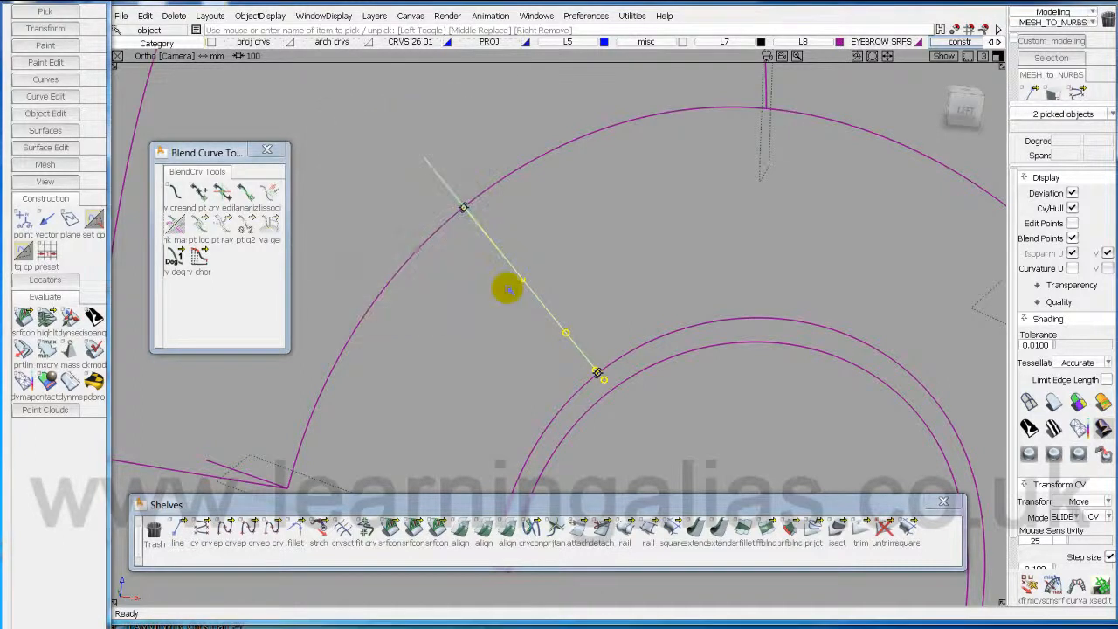
Edit the blend point on the outer arch and change its continuity to curvature (G2).
{"action": "left_click", "coordinate": [224, 193]}
{"action": "left_click", "coordinate": [464, 206]}
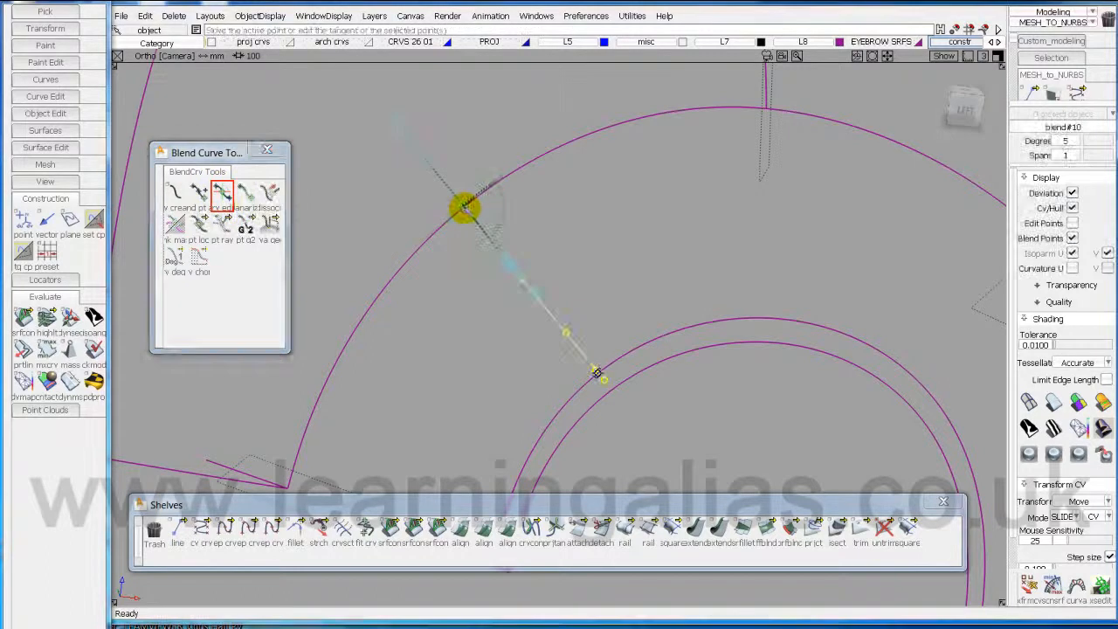
{"action": "left_click", "coordinate": [502, 261]}
{"action": "left_click_drag", "start_coordinate": [454, 306], "coordinate": [536, 269]}
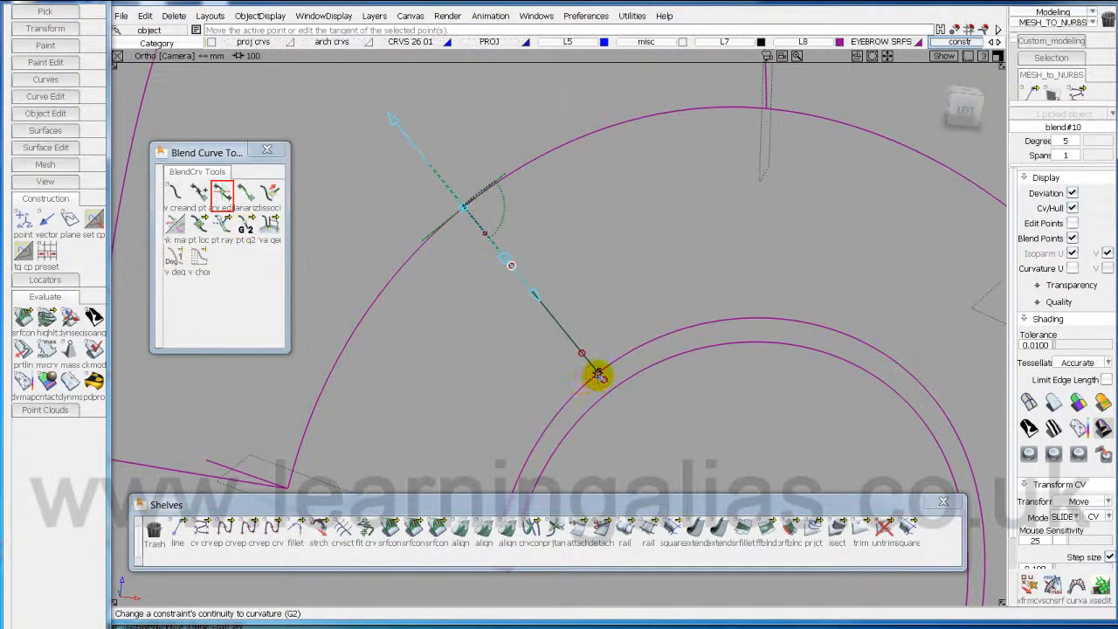
Set the blend point on the inner arch to curvature (G2) continuity and adjust its tangent handle.
{"action": "left_click", "coordinate": [598, 376]}
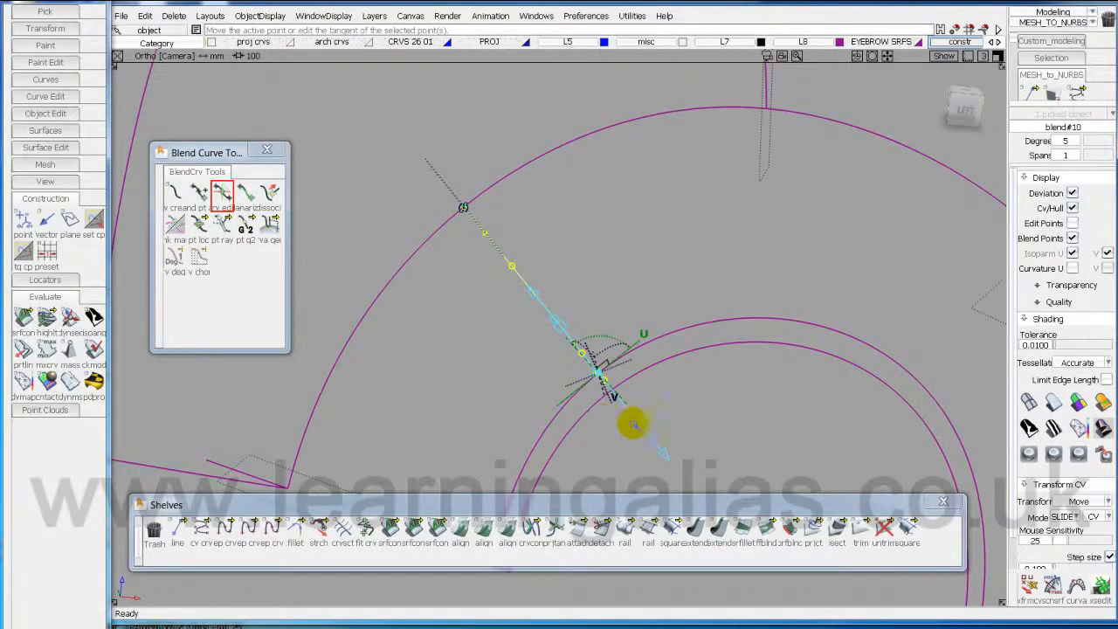
{"action": "left_click", "coordinate": [255, 228]}
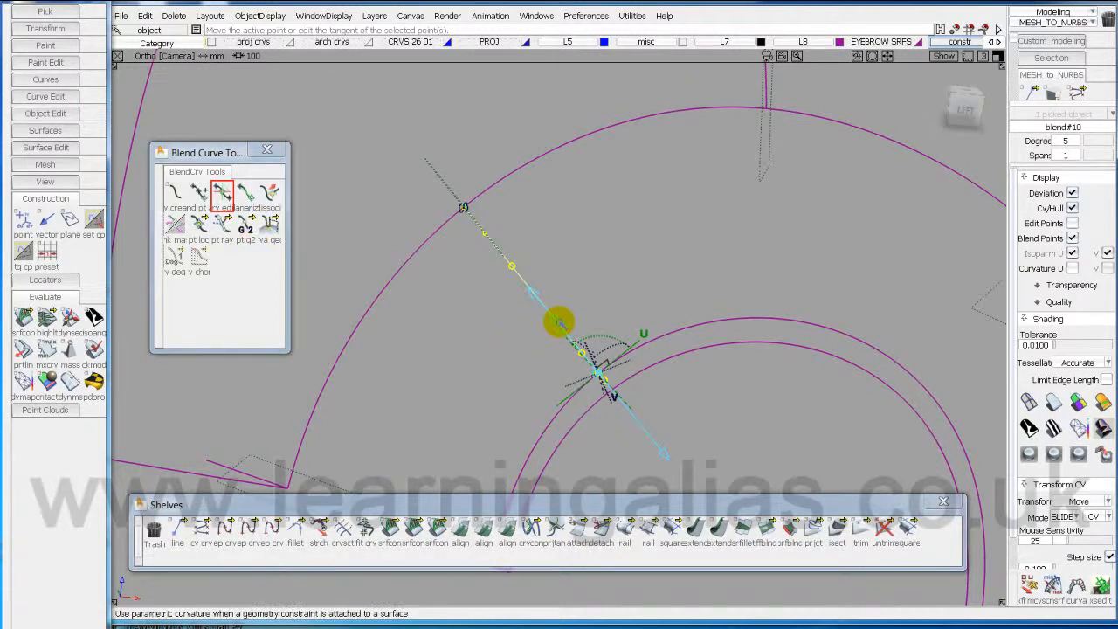
{"action": "left_click", "coordinate": [560, 324]}
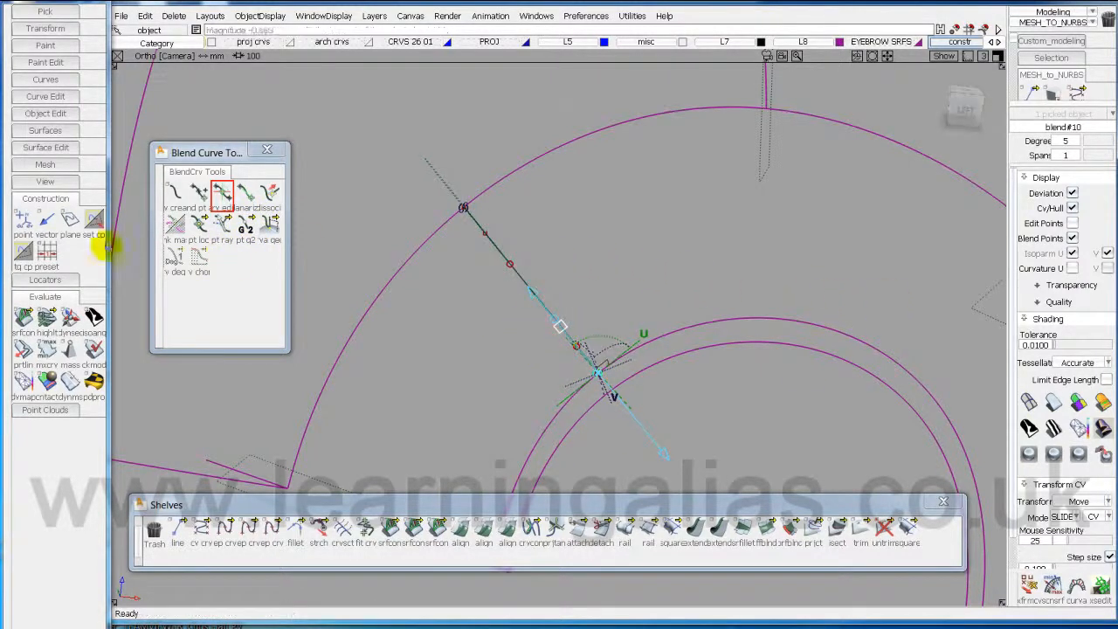
{"action": "left_click", "coordinate": [561, 325]}
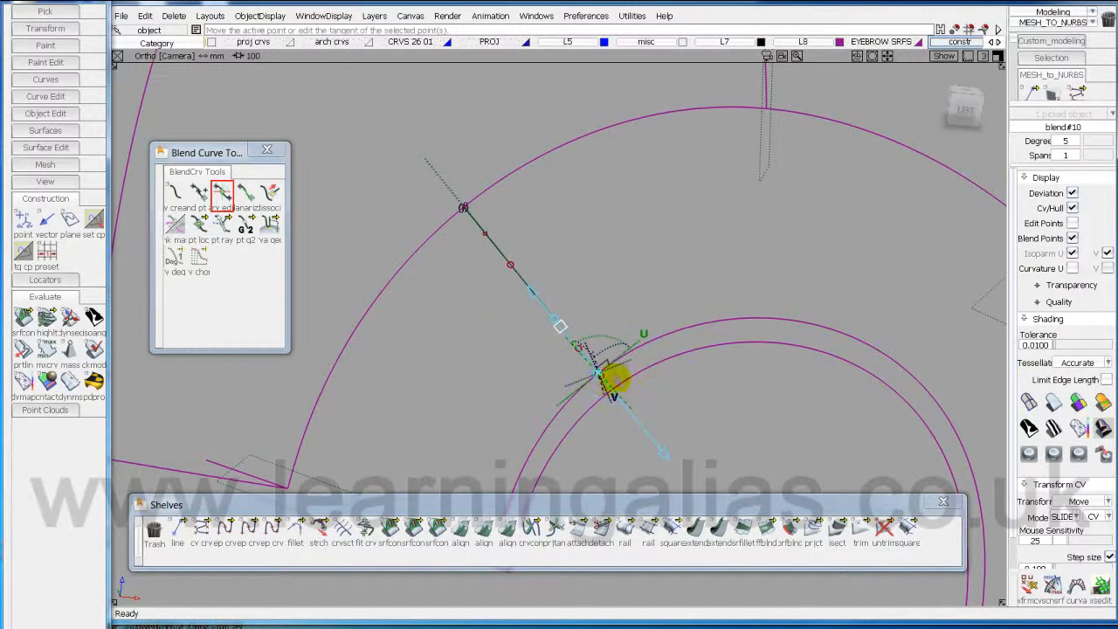
Adjust the tangent handle at the inner arch blend point to a magnitude of about 1.89.
{"action": "left_click", "coordinate": [224, 226]}
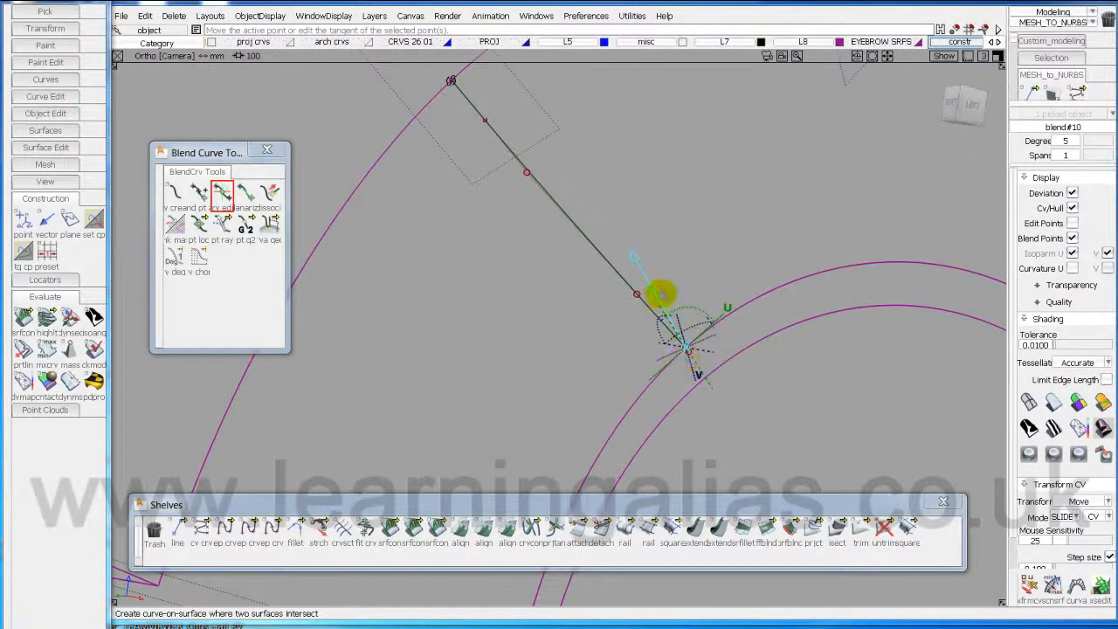
{"action": "left_click", "coordinate": [661, 293]}
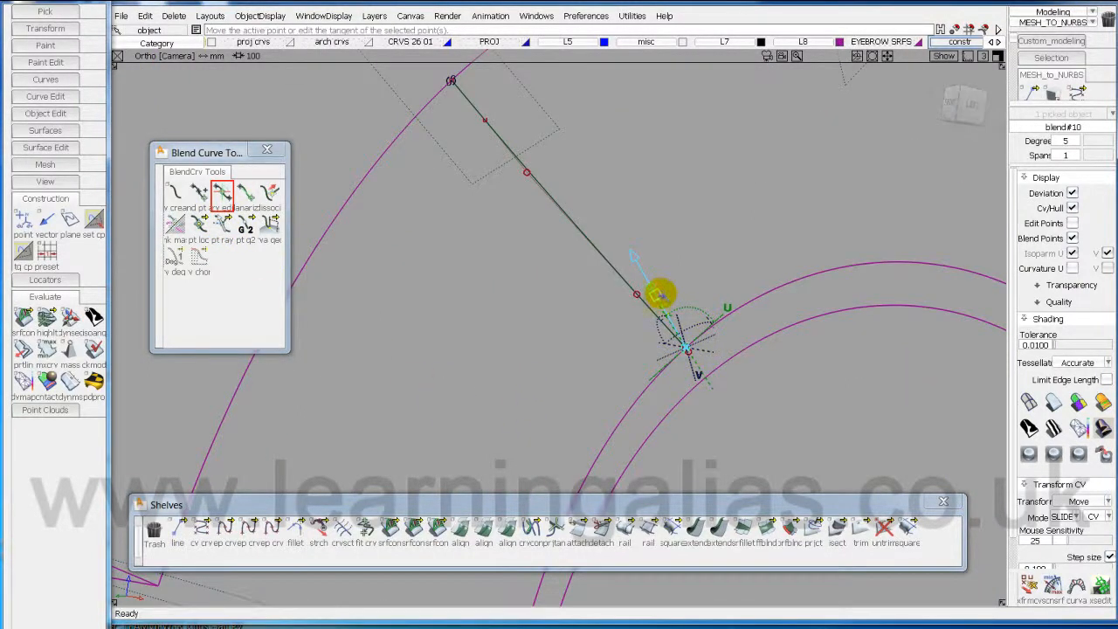
{"action": "left_click_drag", "start_coordinate": [497, 378], "coordinate": [470, 385]}
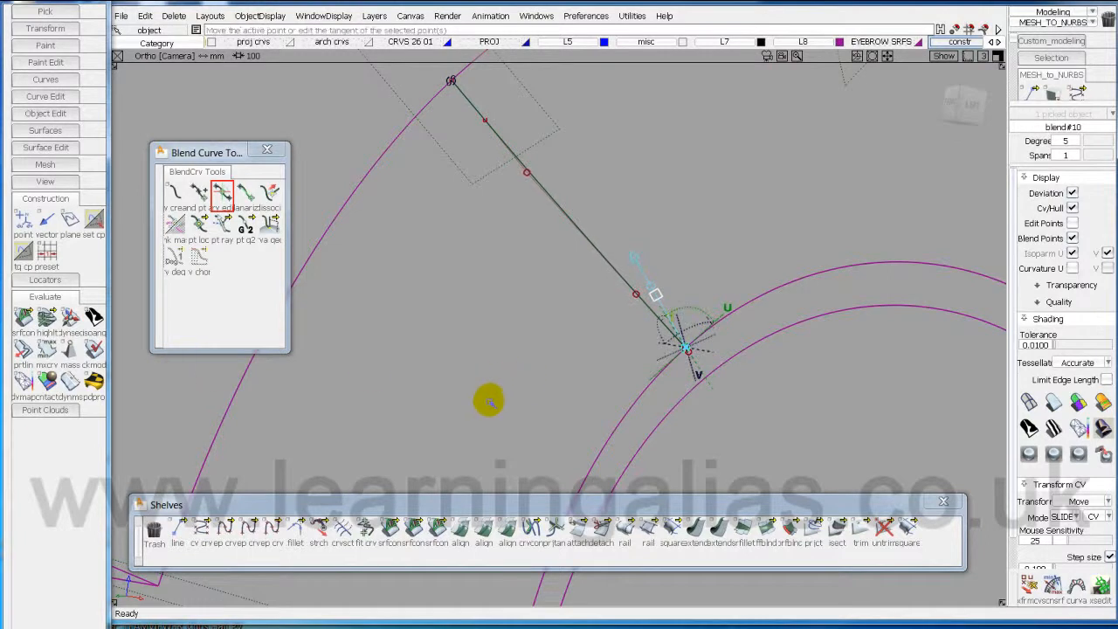
{"action": "left_click", "coordinate": [713, 387]}
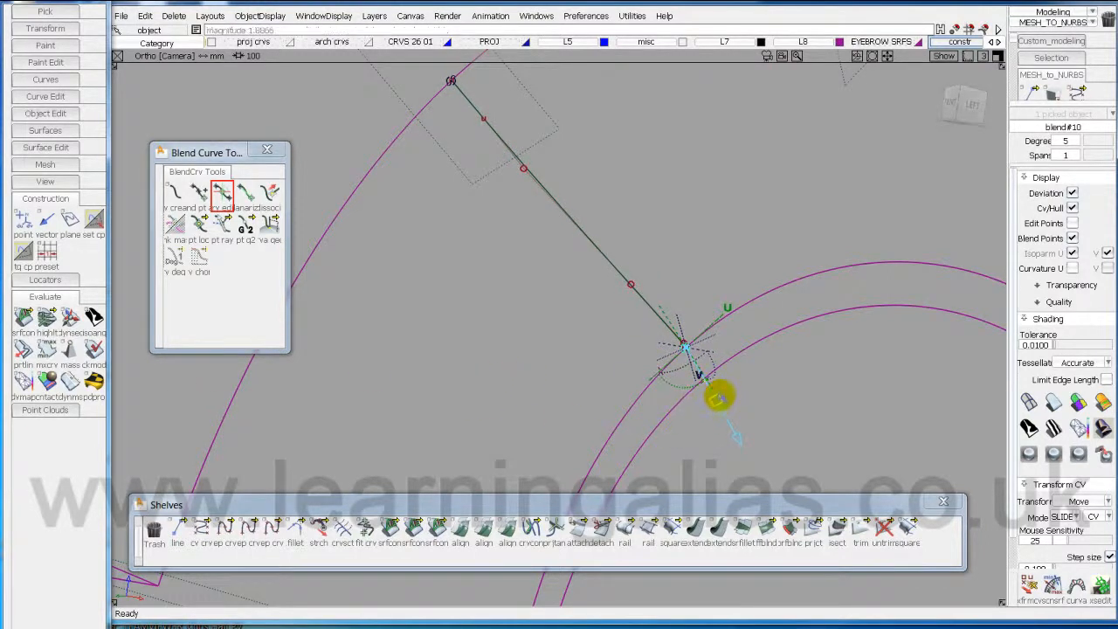
Examine the blend curve from several angles against the arch curves and construction planes, and deselect its blend point.
{"action": "left_click_drag", "start_coordinate": [518, 393], "coordinate": [399, 331]}
{"action": "left_click_drag", "start_coordinate": [738, 343], "coordinate": [504, 362]}
{"action": "left_click_drag", "start_coordinate": [676, 333], "coordinate": [591, 333]}
{"action": "left_click_drag", "start_coordinate": [933, 367], "coordinate": [519, 327]}
{"action": "left_click_drag", "start_coordinate": [856, 341], "coordinate": [703, 333]}
{"action": "left_click_drag", "start_coordinate": [816, 405], "coordinate": [704, 393], "text": "alt+shift"}
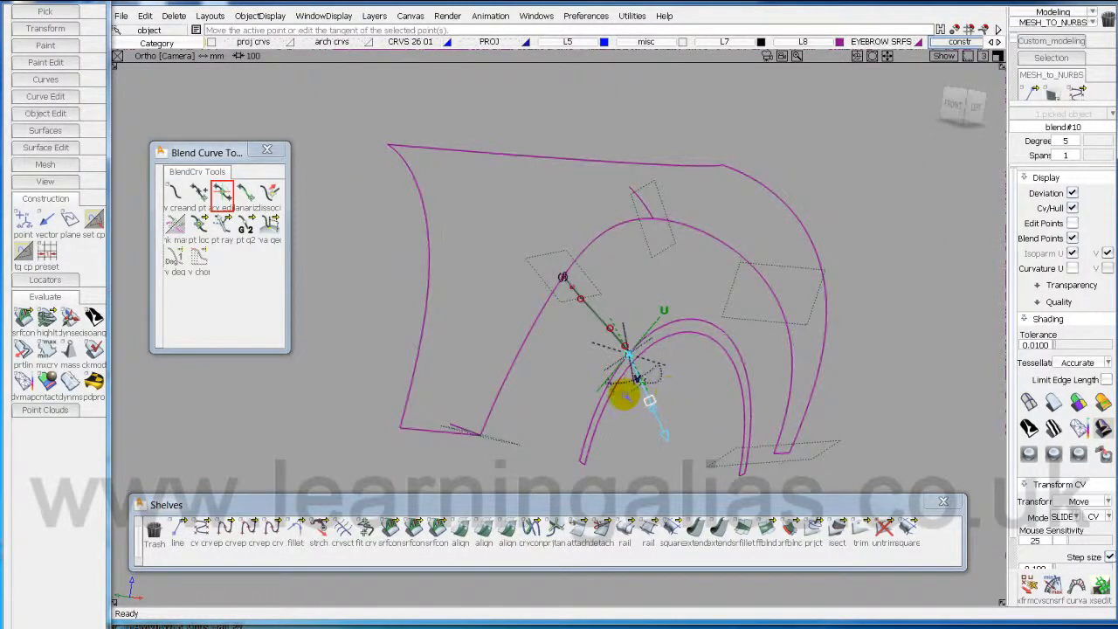
{"action": "left_click", "coordinate": [609, 382]}
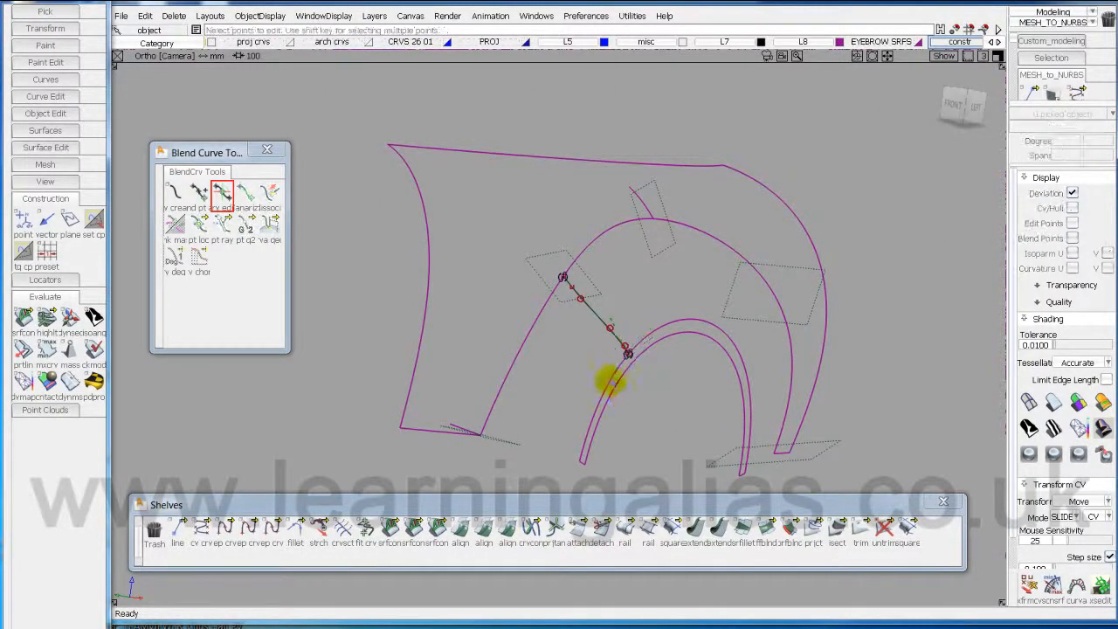
Examine the blend curve and the open lower ends of the arch curves from several angles.
{"action": "left_click_drag", "start_coordinate": [586, 362], "coordinate": [504, 391], "text": "ctrl+shift"}
{"action": "left_click_drag", "start_coordinate": [830, 412], "coordinate": [536, 396], "text": "alt+shift"}
{"action": "right_click_drag", "start_coordinate": [536, 397], "coordinate": [646, 400], "text": "alt+shift"}
{"action": "middle_click_drag", "start_coordinate": [646, 400], "coordinate": [891, 443], "text": "alt+shift"}
{"action": "left_click_drag", "start_coordinate": [891, 444], "coordinate": [739, 447], "text": "alt+shift"}
{"action": "middle_click_drag", "start_coordinate": [681, 473], "coordinate": [681, 396], "text": "alt+shift"}
{"action": "right_click_drag", "start_coordinate": [681, 396], "coordinate": [774, 354], "text": "alt+shift"}
{"action": "middle_click_drag", "start_coordinate": [773, 354], "coordinate": [618, 394], "text": "alt+shift"}
{"action": "right_click_drag", "start_coordinate": [618, 395], "coordinate": [703, 369], "text": "alt+shift"}
{"action": "middle_click_drag", "start_coordinate": [703, 370], "coordinate": [728, 362], "text": "alt+shift"}
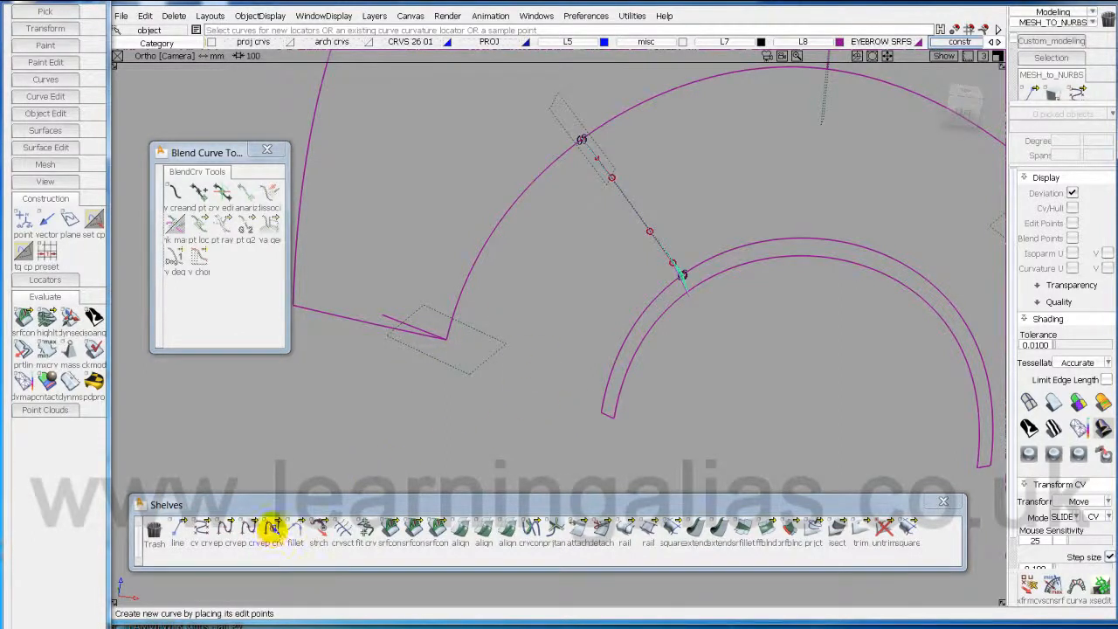
Draw a degree 5, single-span edit point curve from the outer arch's lower corner to the end of the inner arch.
{"action": "left_click", "coordinate": [273, 526]}
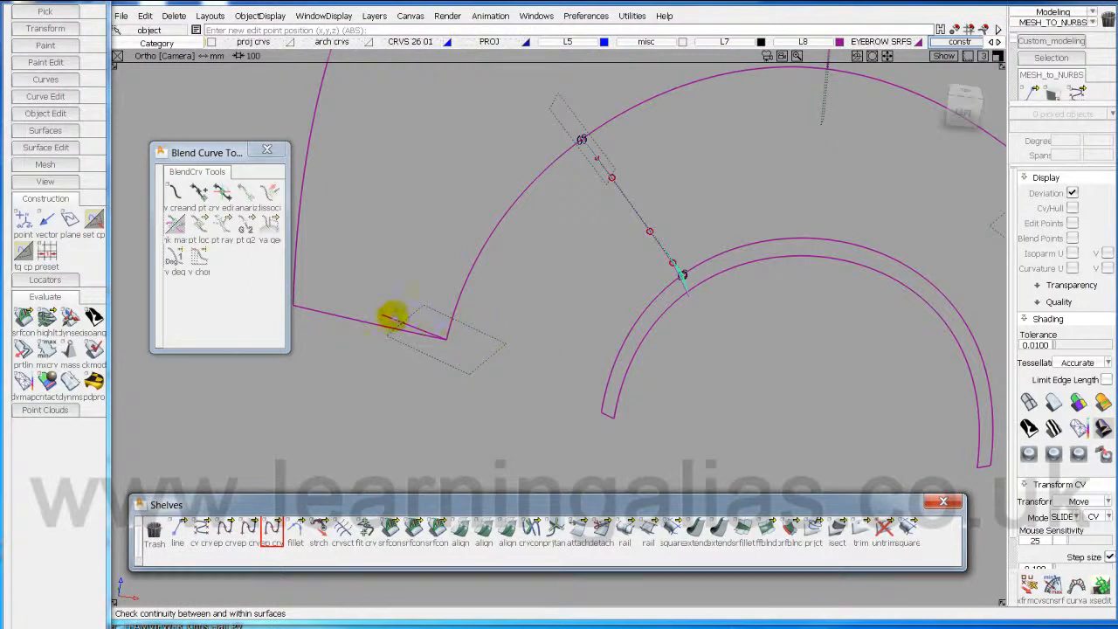
{"action": "left_click", "coordinate": [422, 329]}
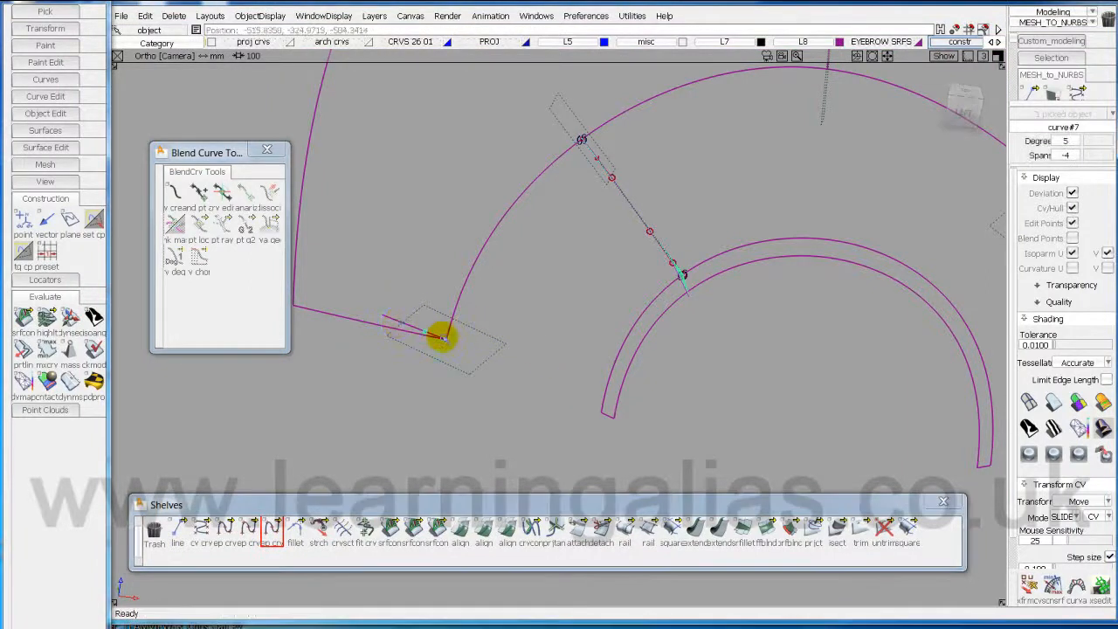
{"action": "left_click", "coordinate": [605, 415]}
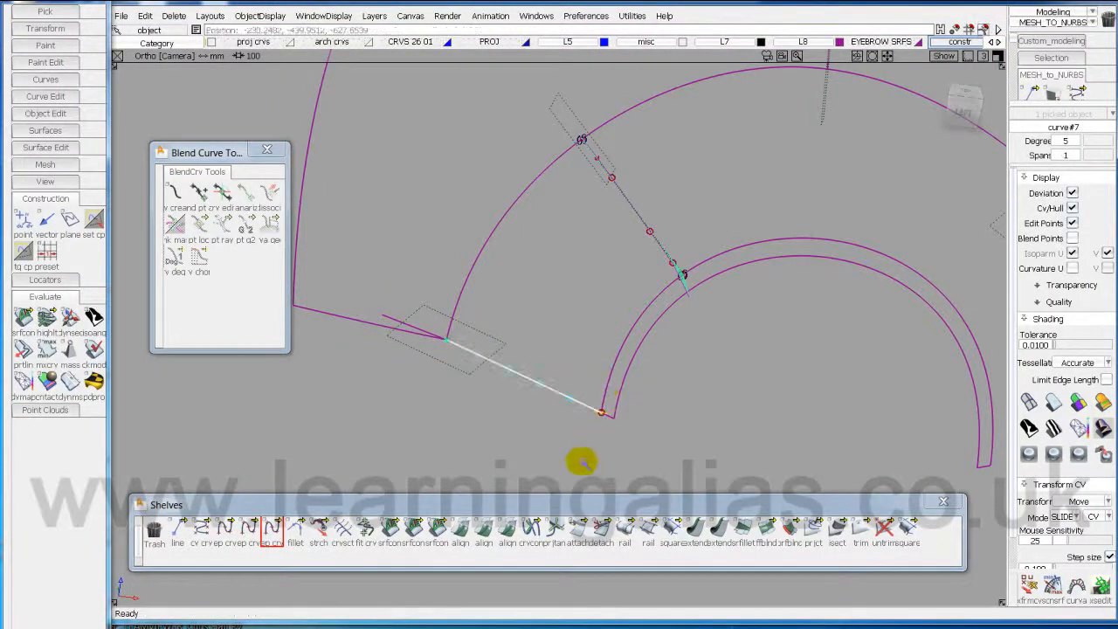
{"action": "left_click_drag", "start_coordinate": [549, 452], "coordinate": [592, 453], "text": "alt+shift"}
{"action": "middle_click_drag", "start_coordinate": [592, 453], "coordinate": [704, 461], "text": "alt+shift"}
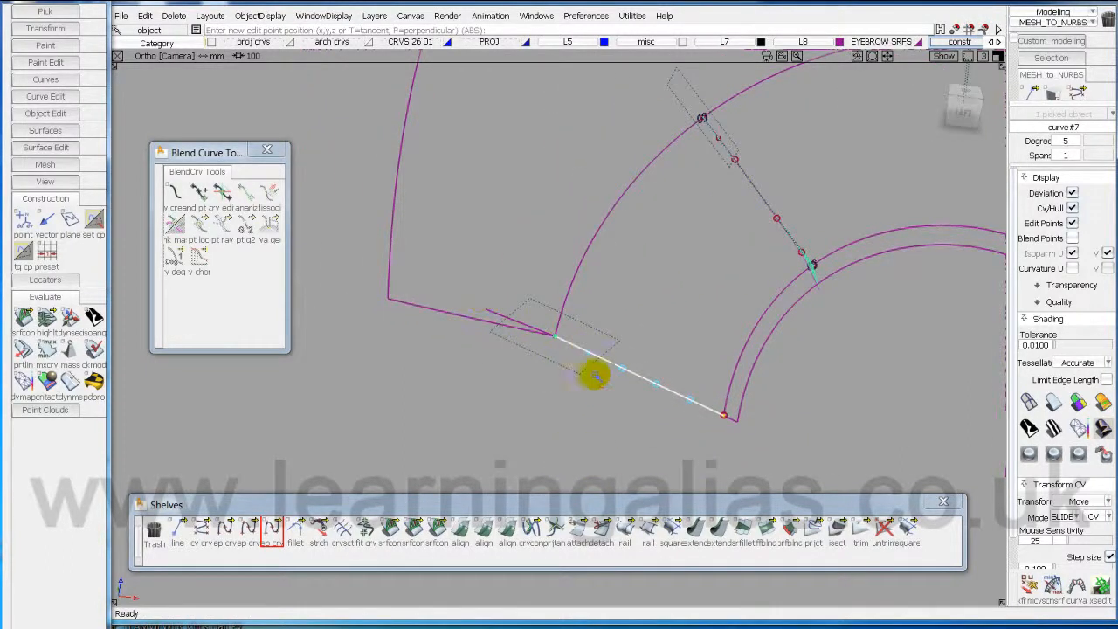
Extend the new curve linearly about 105.7 mm past the outer arch corner, and delete the extension.
{"action": "double_click", "coordinate": [703, 528]}
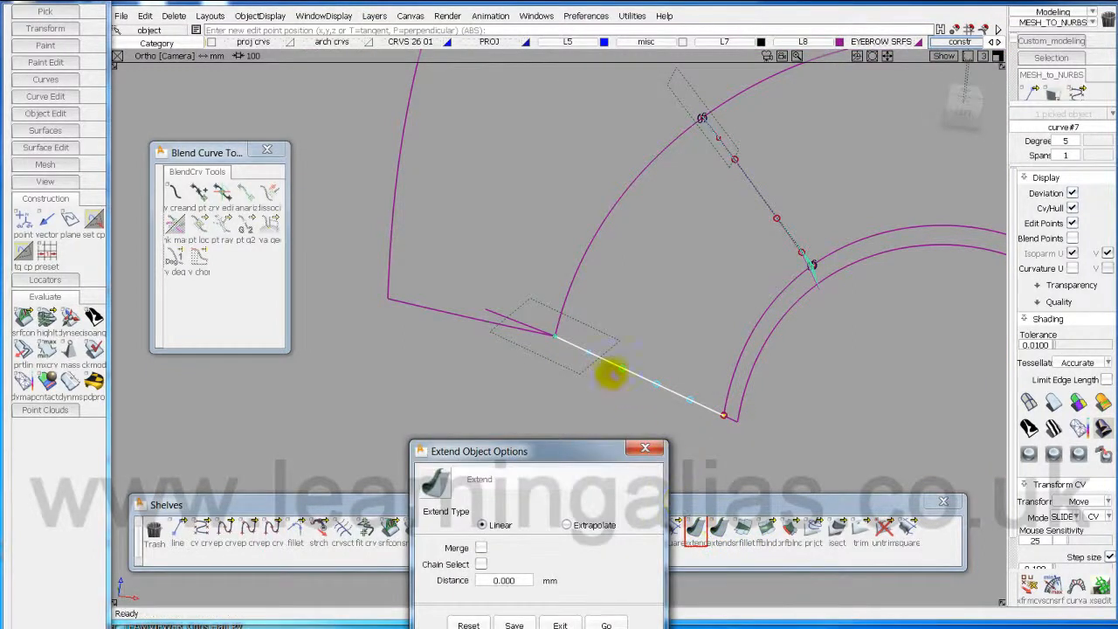
{"action": "left_click", "coordinate": [607, 622]}
{"action": "left_click_drag", "start_coordinate": [565, 343], "coordinate": [416, 274]}
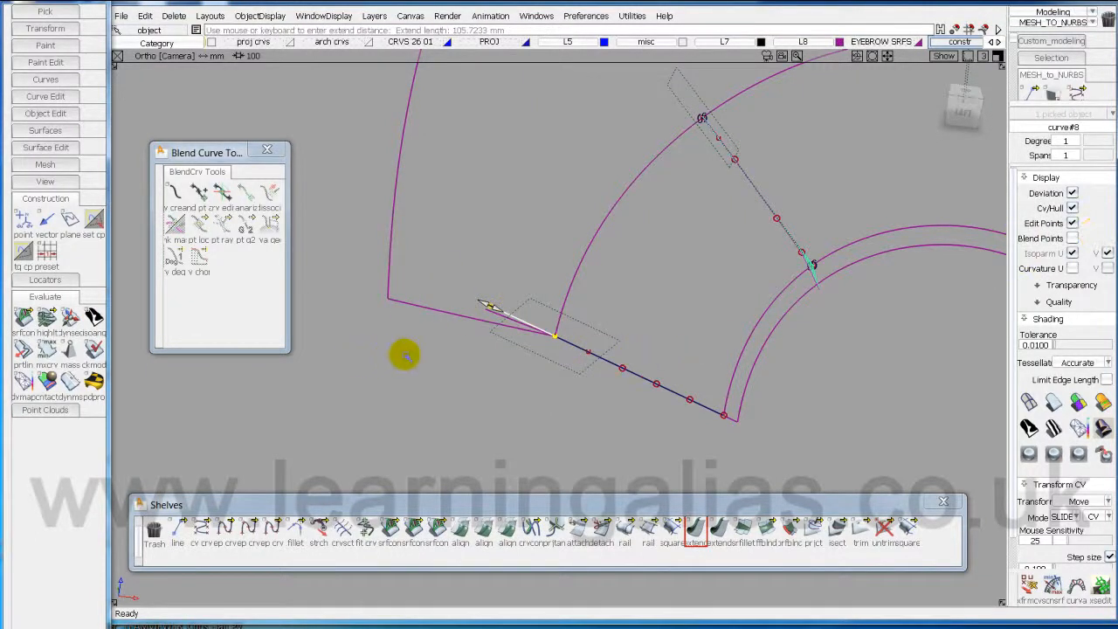
{"action": "right_click_drag", "start_coordinate": [435, 370], "coordinate": [375, 381], "text": "ctrl+shift"}
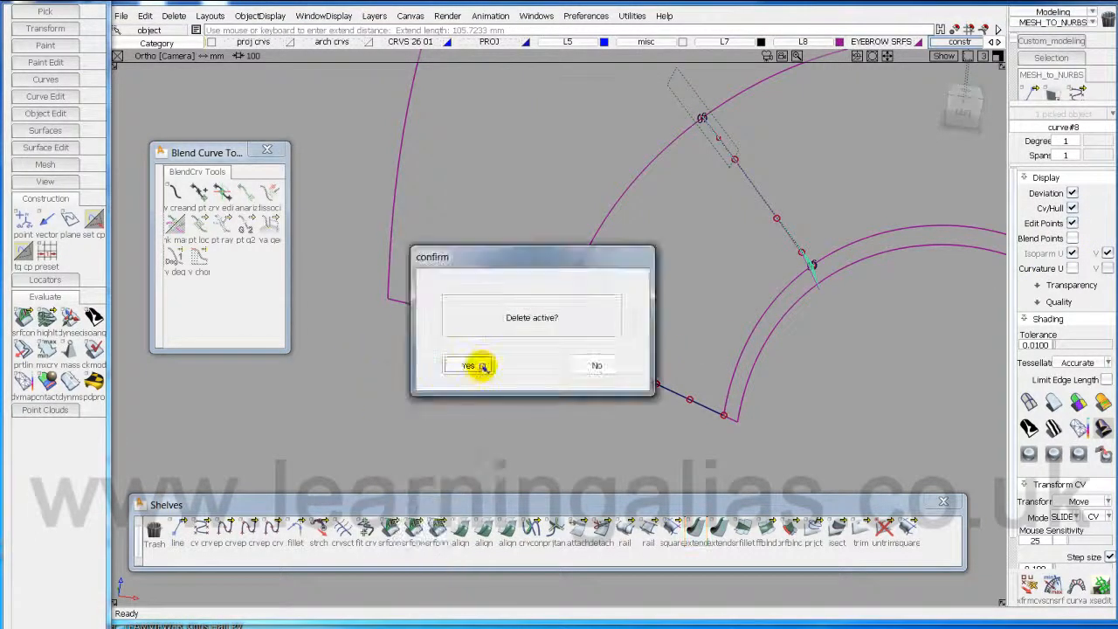
{"action": "left_click", "coordinate": [474, 367]}
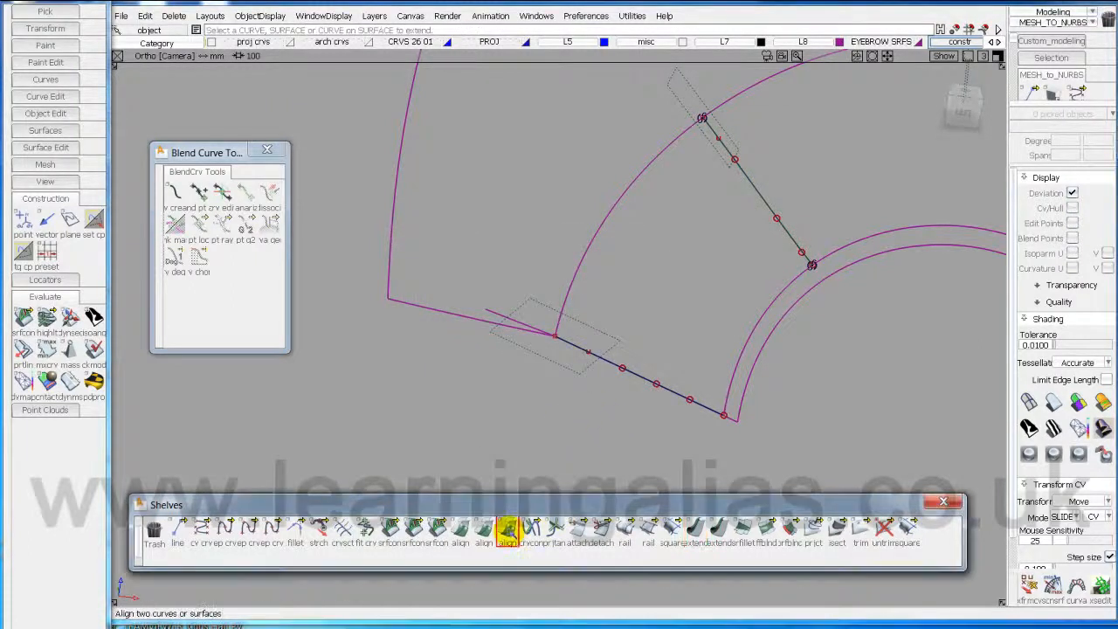
Align the new curve's outer end to the short construction curve with curvature continuity, using explicit control at degree 5 and 1 span.
{"action": "double_click", "coordinate": [509, 528]}
{"action": "left_click", "coordinate": [565, 344]}
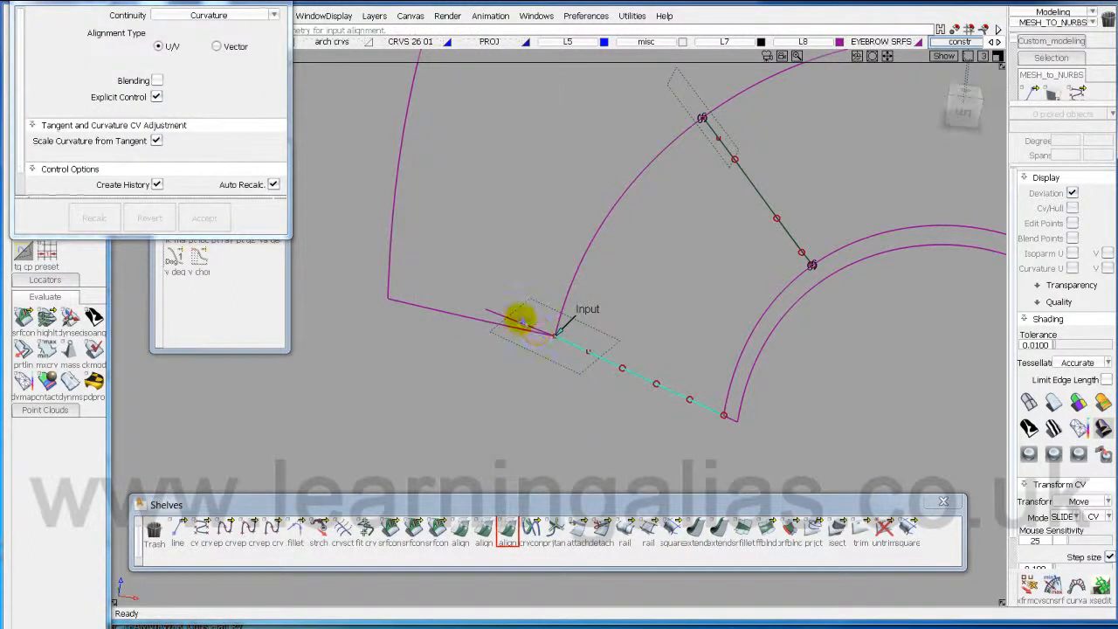
{"action": "left_click", "coordinate": [518, 320]}
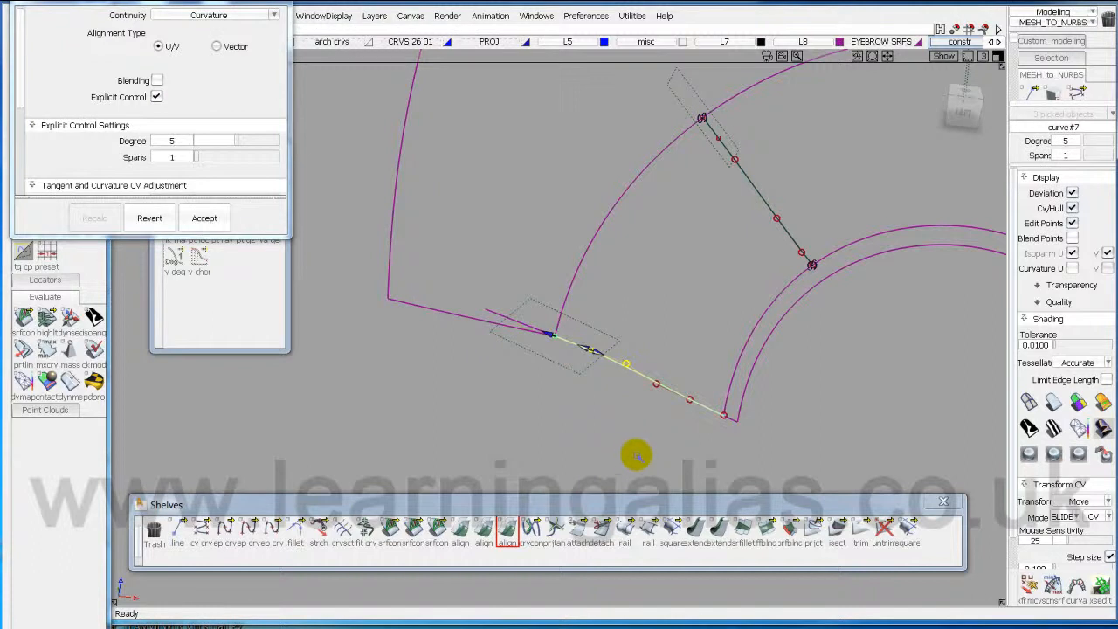
{"action": "left_click_drag", "start_coordinate": [784, 452], "coordinate": [630, 424], "text": "alt+shift"}
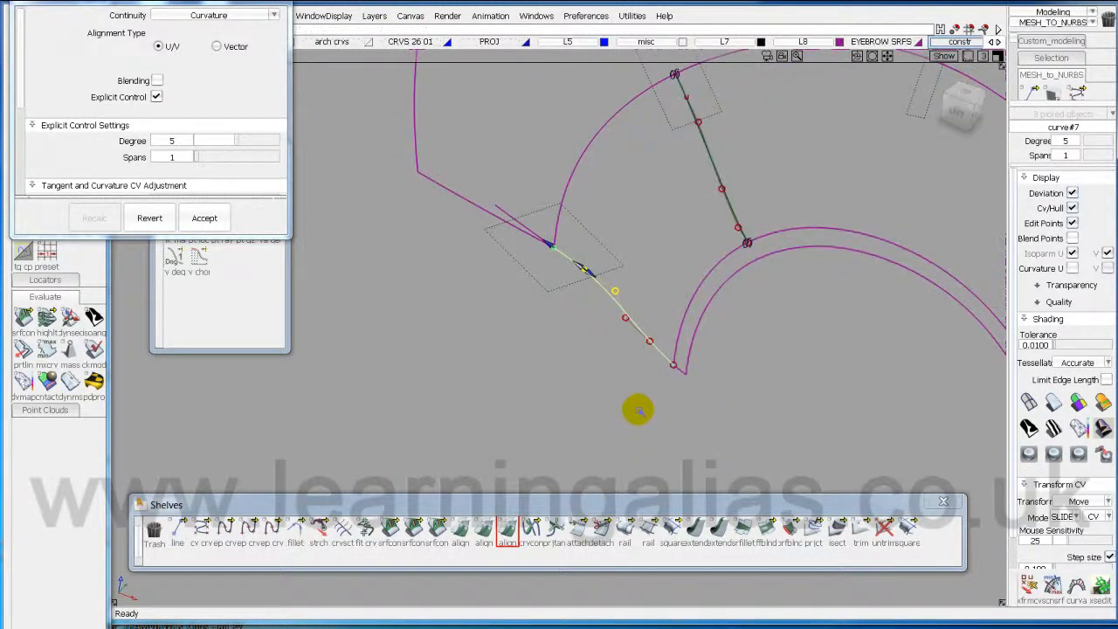
Shape the aligned curve by moving the two CVs before its inner arch end along their normals in NUV mode.
{"action": "middle_click", "coordinate": [643, 409], "text": "ctrl+shift"}
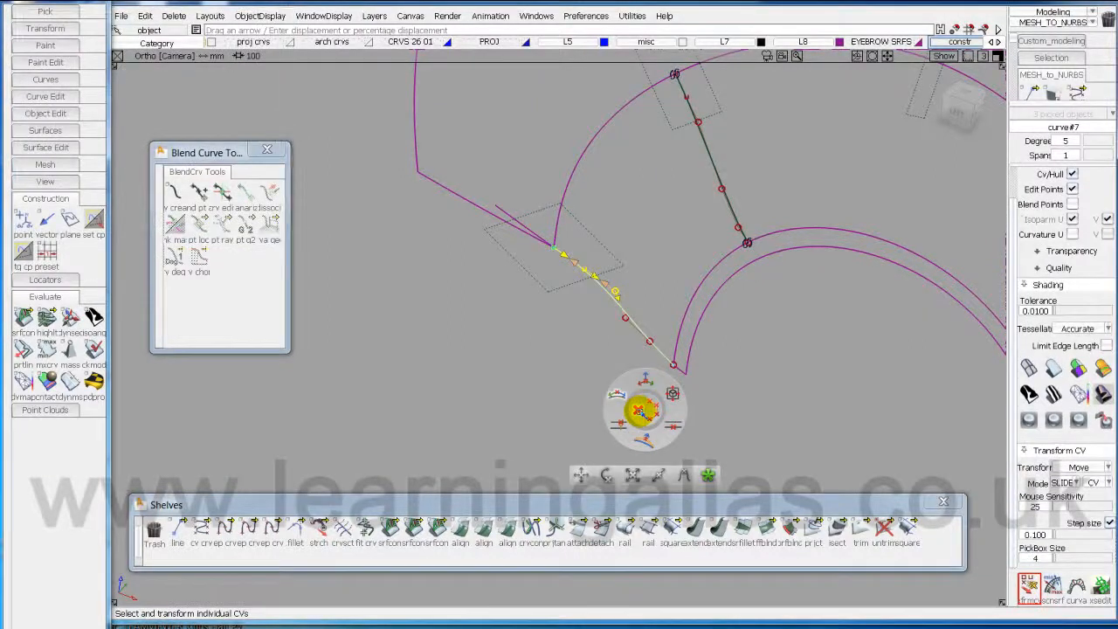
{"action": "middle_click_drag", "start_coordinate": [643, 409], "coordinate": [622, 320], "text": "ctrl+shift"}
{"action": "left_click_drag", "start_coordinate": [212, 380], "coordinate": [469, 420]}
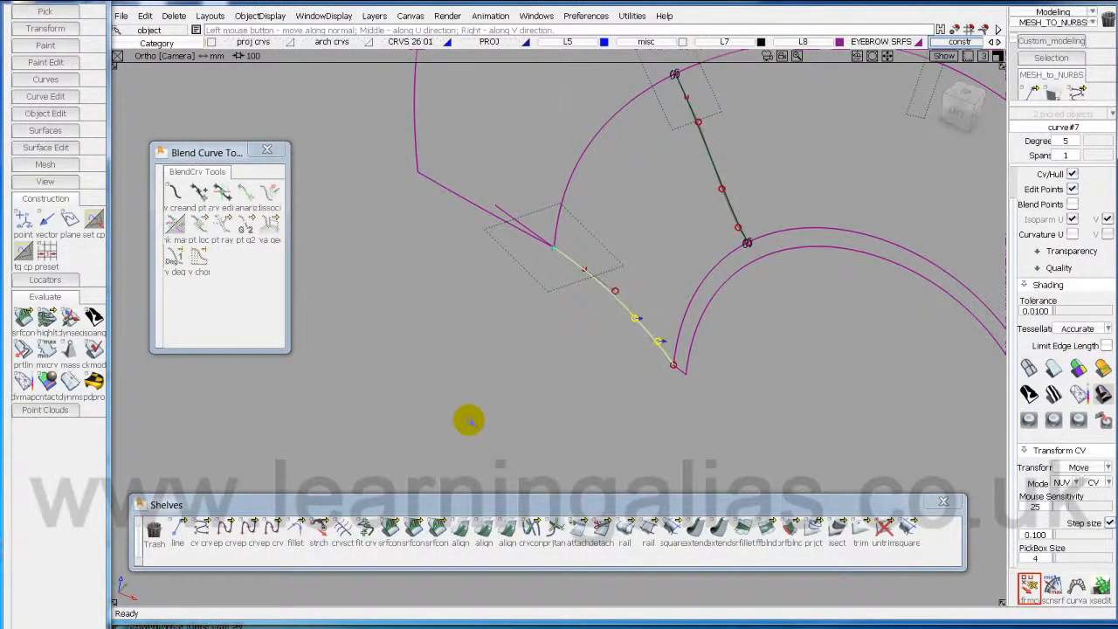
{"action": "left_click_drag", "start_coordinate": [758, 379], "coordinate": [736, 455], "text": "alt+shift"}
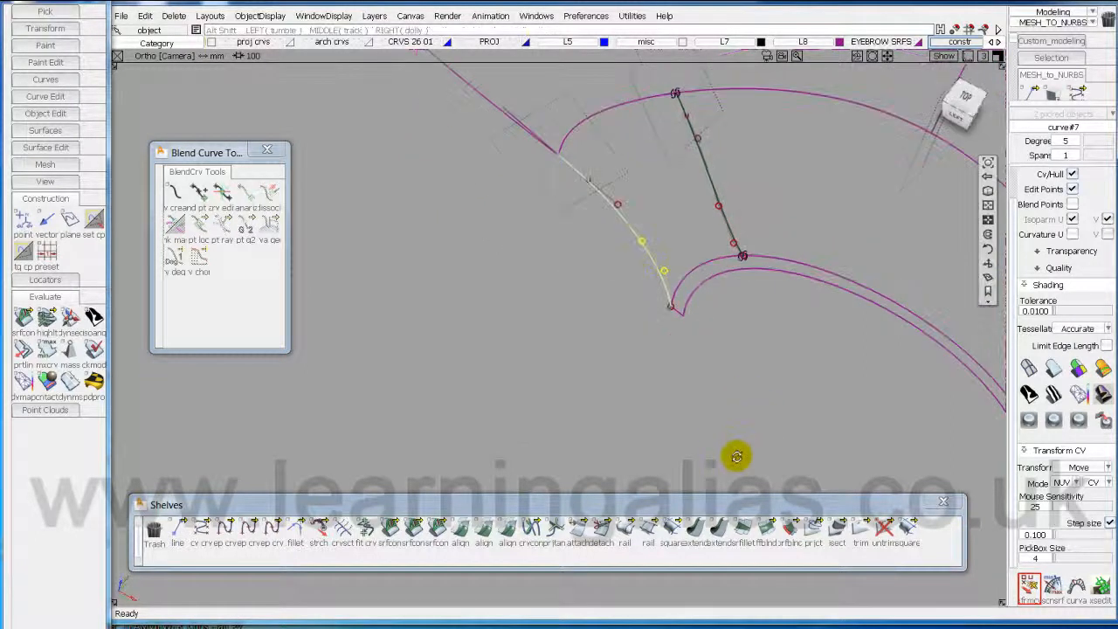
{"action": "left_click_drag", "start_coordinate": [743, 410], "coordinate": [701, 443], "text": "alt+shift"}
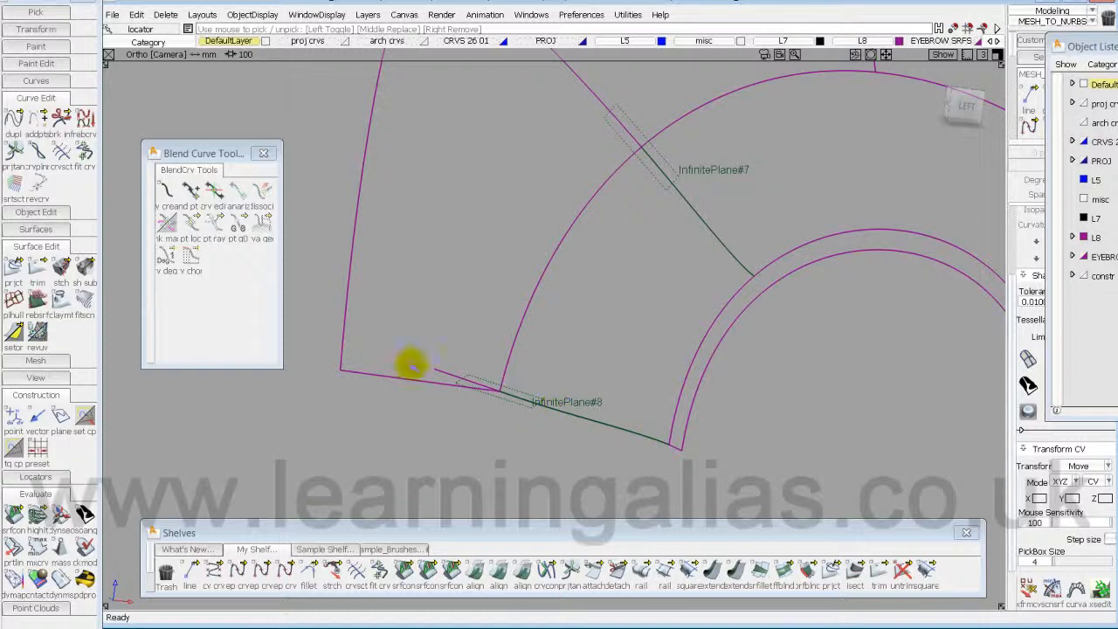
Planarize the lower curve onto InfinitePlane#8 with a user-defined projection plane and without keeping originals.
{"action": "double_click", "coordinate": [31, 150]}
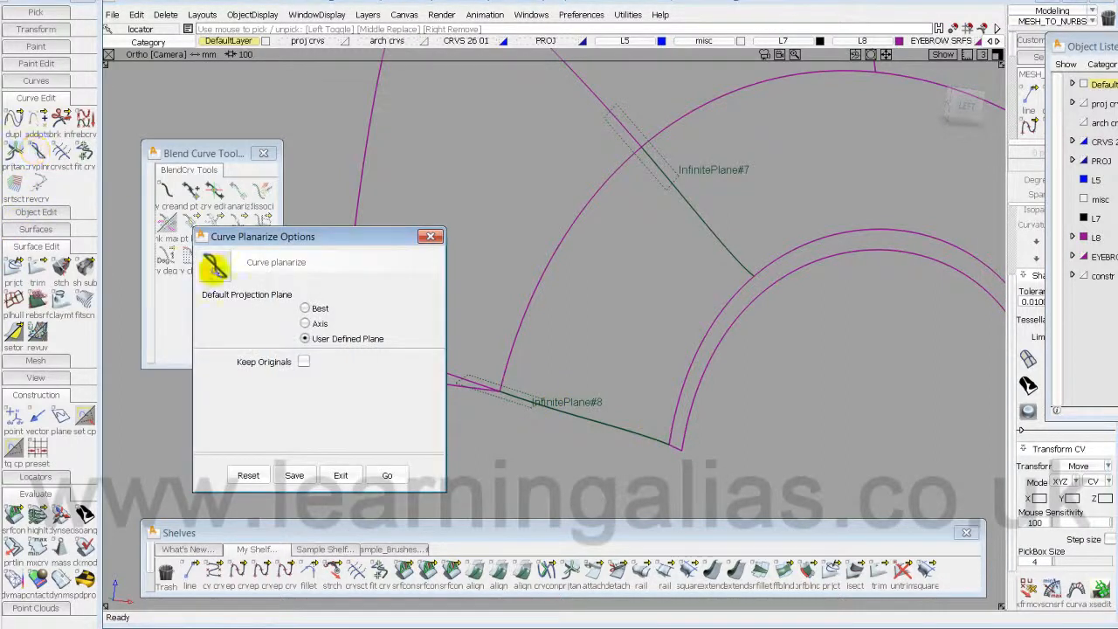
{"action": "left_click_drag", "start_coordinate": [267, 232], "coordinate": [278, 86]}
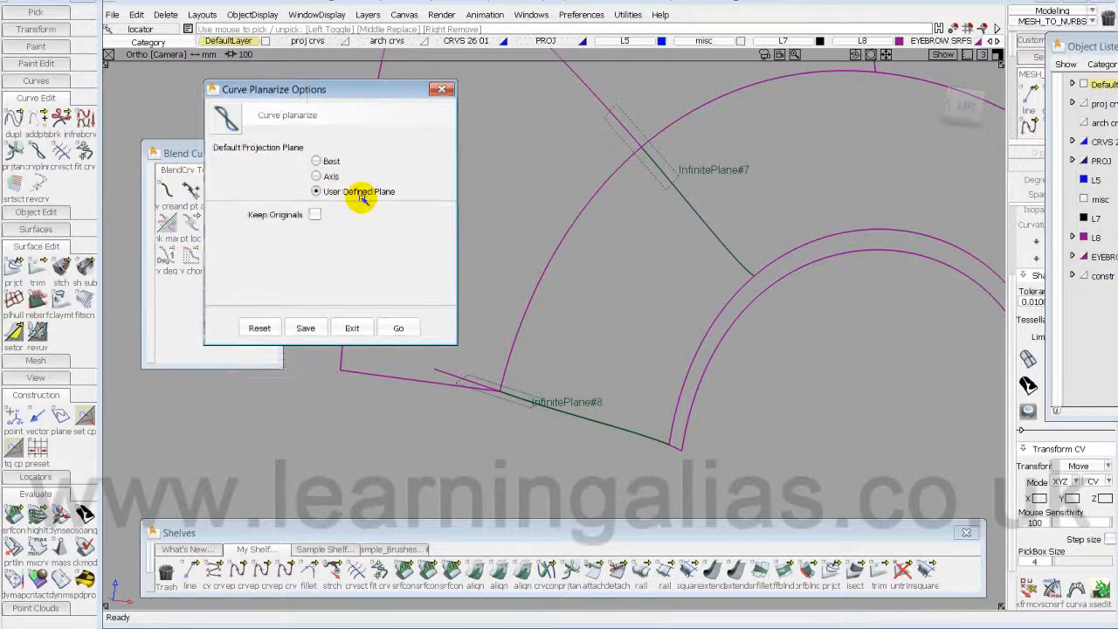
{"action": "left_click", "coordinate": [398, 329]}
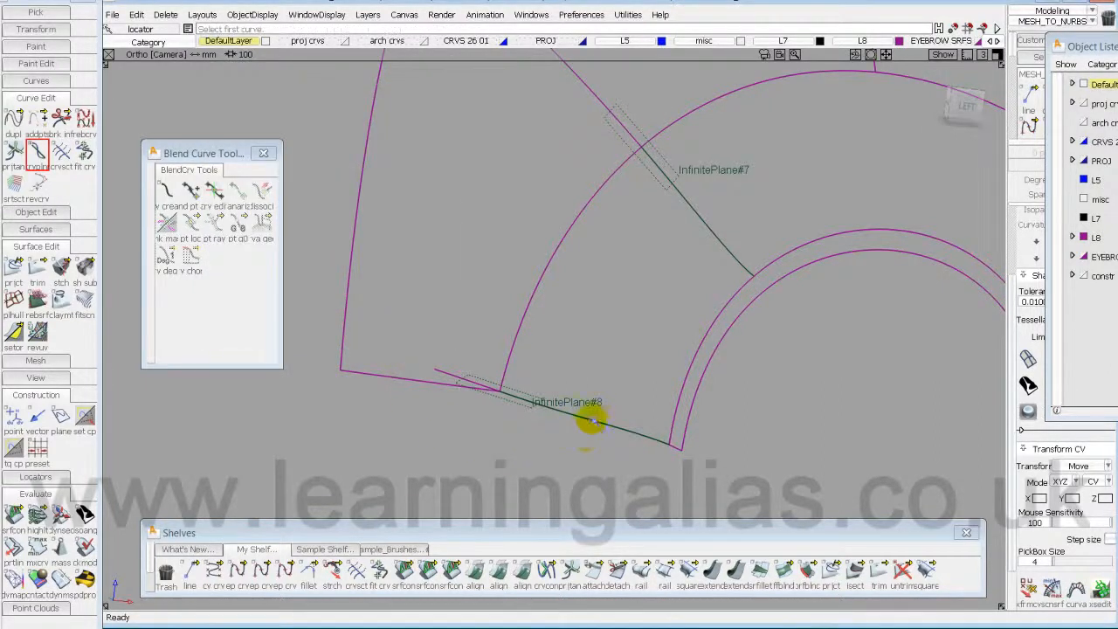
{"action": "left_click", "coordinate": [592, 422]}
{"action": "left_click", "coordinate": [530, 397]}
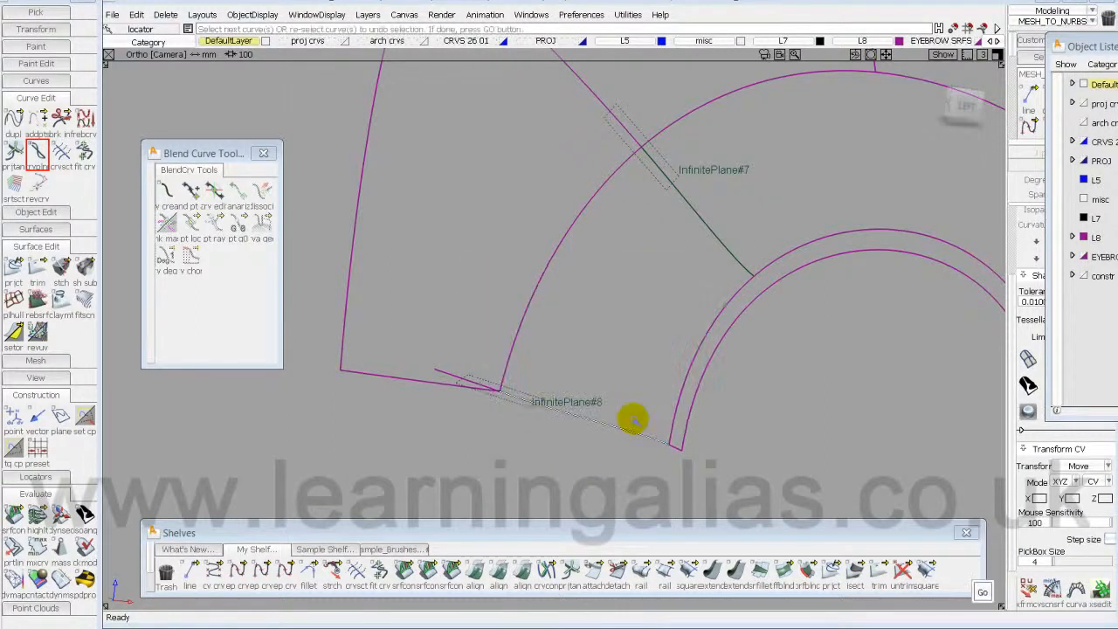
{"action": "left_click", "coordinate": [514, 402]}
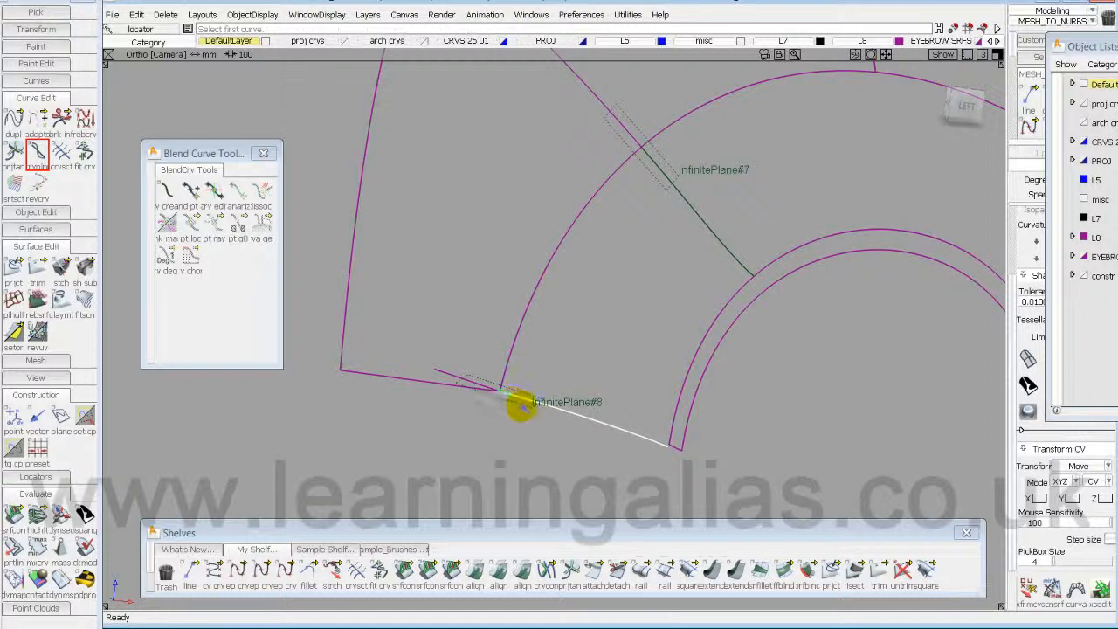
Examine the planarized lower curve against InfinitePlane#8 and the extended arch surface's lower end from several angles.
{"action": "left_click_drag", "start_coordinate": [672, 463], "coordinate": [576, 446], "text": "alt+shift"}
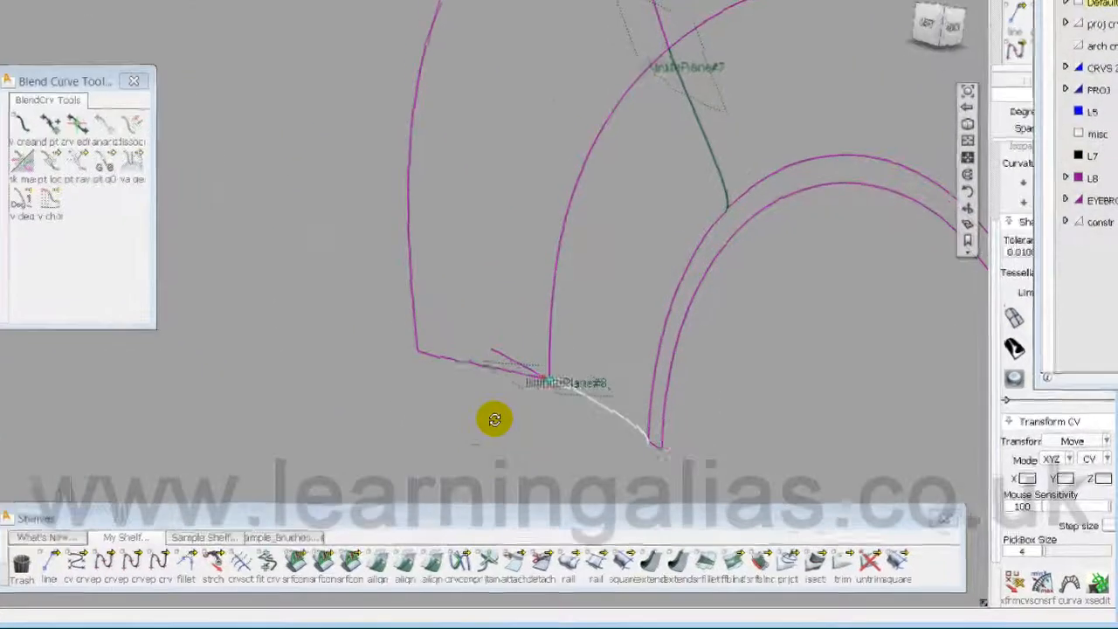
{"action": "left_click_drag", "start_coordinate": [494, 420], "coordinate": [377, 389], "text": "alt+shift"}
{"action": "middle_click_drag", "start_coordinate": [765, 395], "coordinate": [704, 382], "text": "alt+shift"}
{"action": "left_click_drag", "start_coordinate": [642, 346], "coordinate": [646, 265], "text": "alt+shift"}
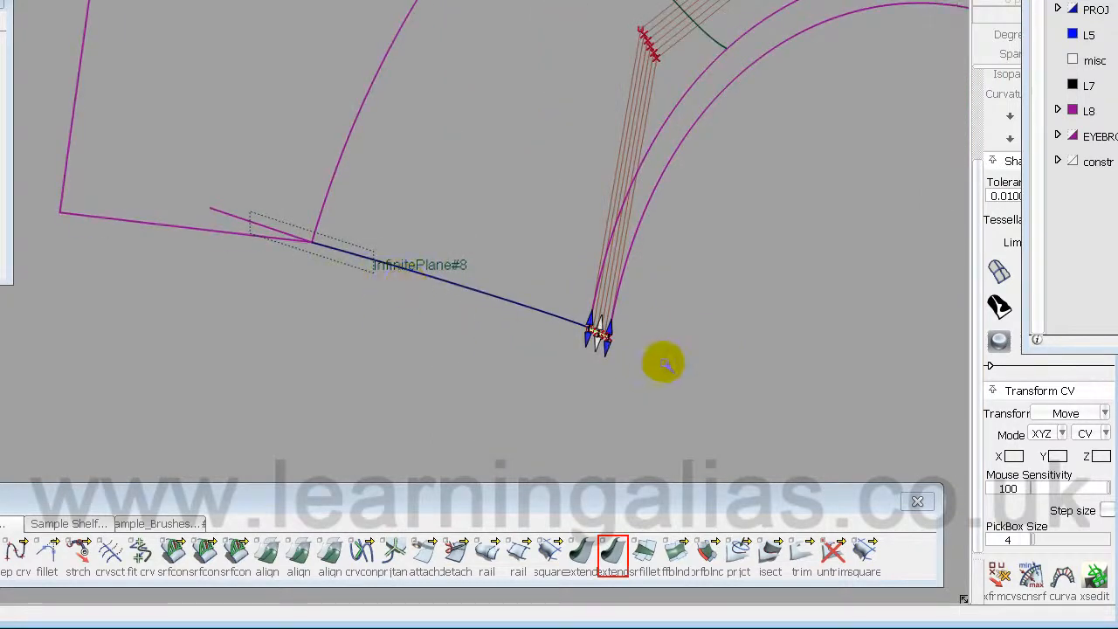
{"action": "left_click_drag", "start_coordinate": [664, 362], "coordinate": [452, 330], "text": "alt+shift"}
{"action": "middle_click_drag", "start_coordinate": [483, 327], "coordinate": [384, 341], "text": "alt+shift"}
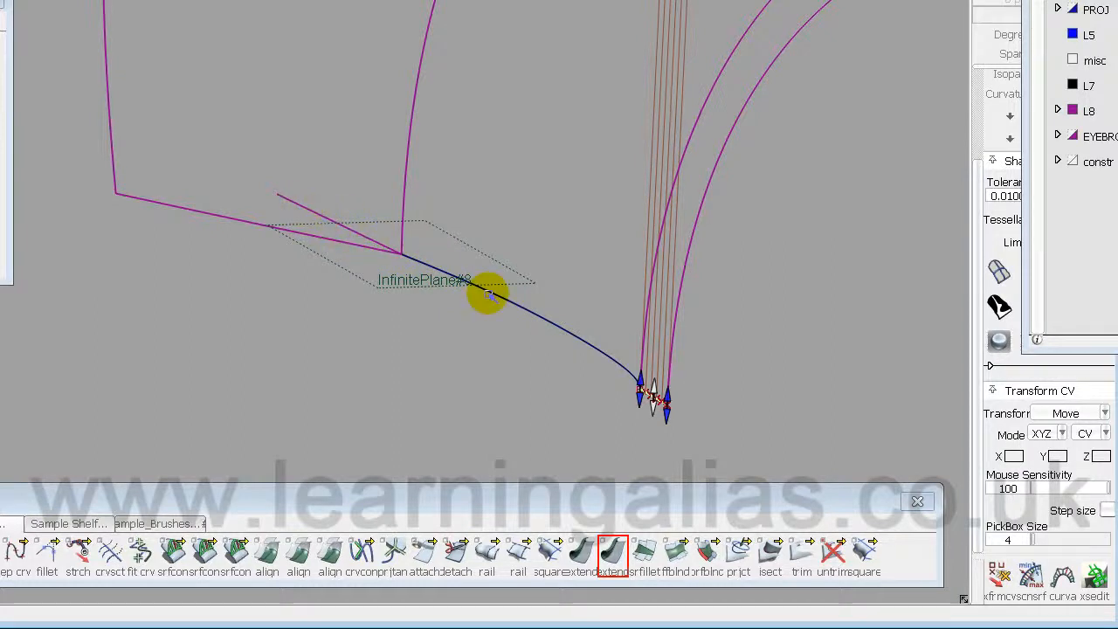
{"action": "right_click_drag", "start_coordinate": [576, 250], "coordinate": [589, 343], "text": "alt+shift"}
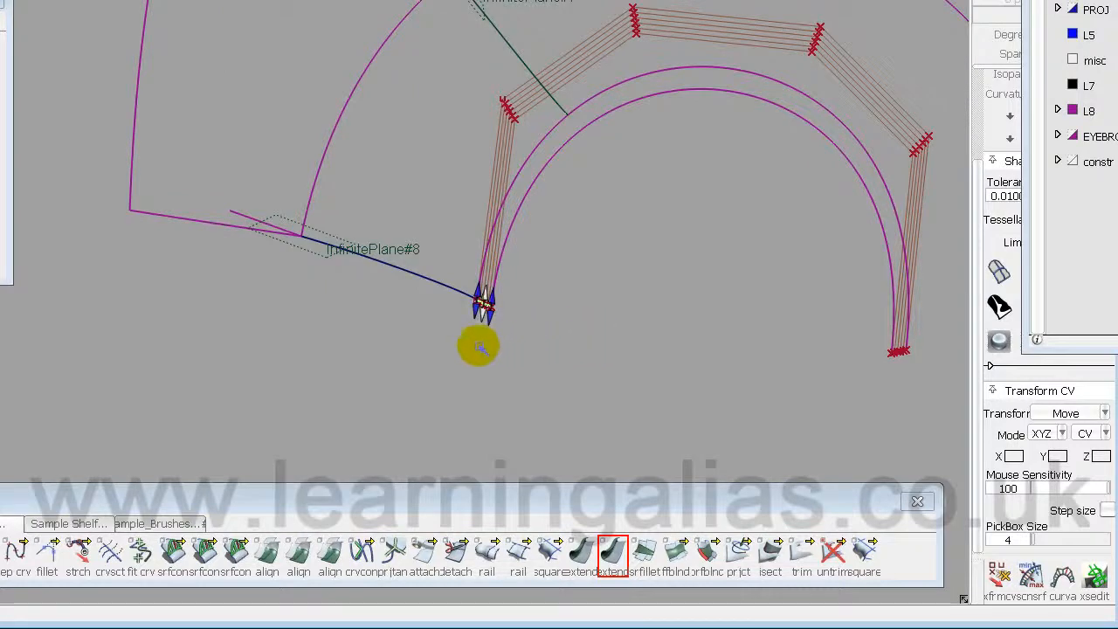
{"action": "right_click_drag", "start_coordinate": [454, 350], "coordinate": [419, 400], "text": "alt+shift"}
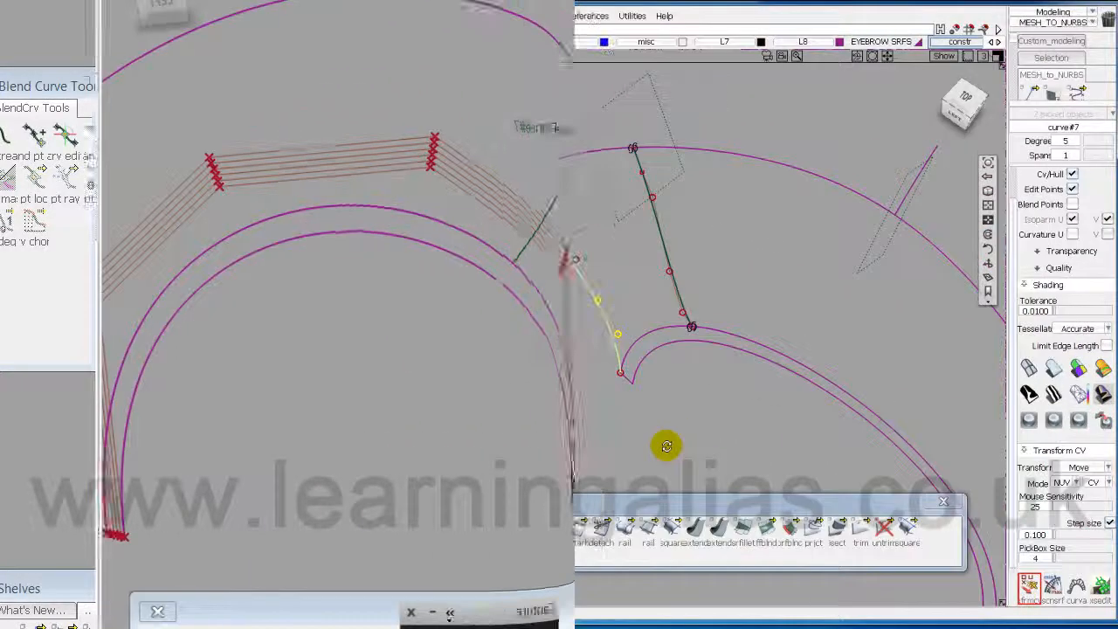
Edit the blend curve's point on the inner arch and adjust its tangent handle to reshape the curve.
{"action": "left_click_drag", "start_coordinate": [666, 446], "coordinate": [655, 349], "text": "alt+shift"}
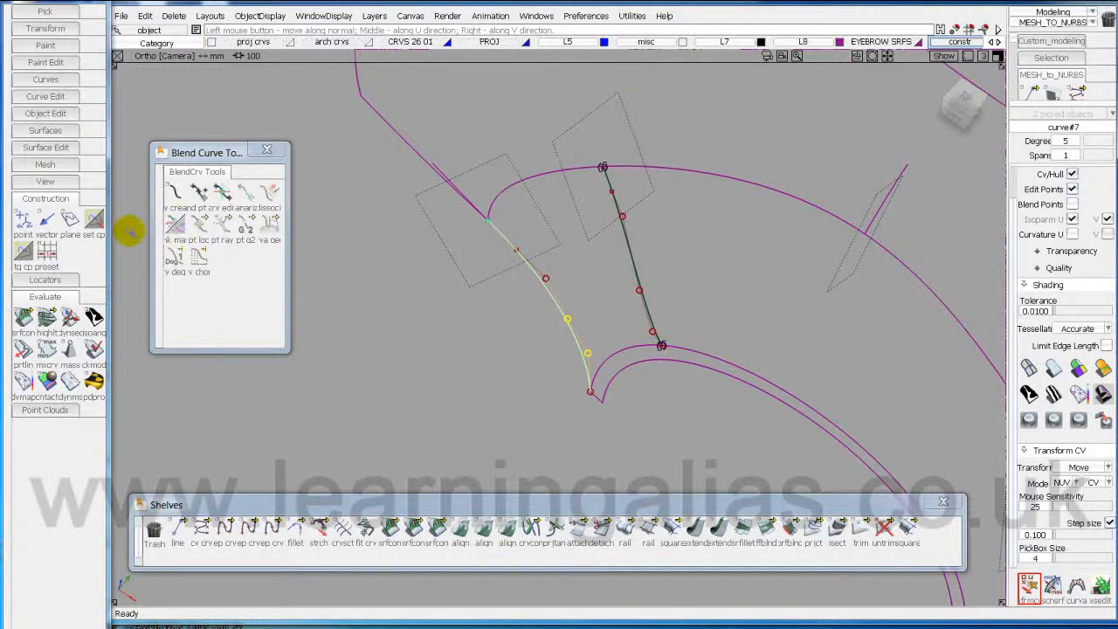
{"action": "left_click", "coordinate": [220, 190]}
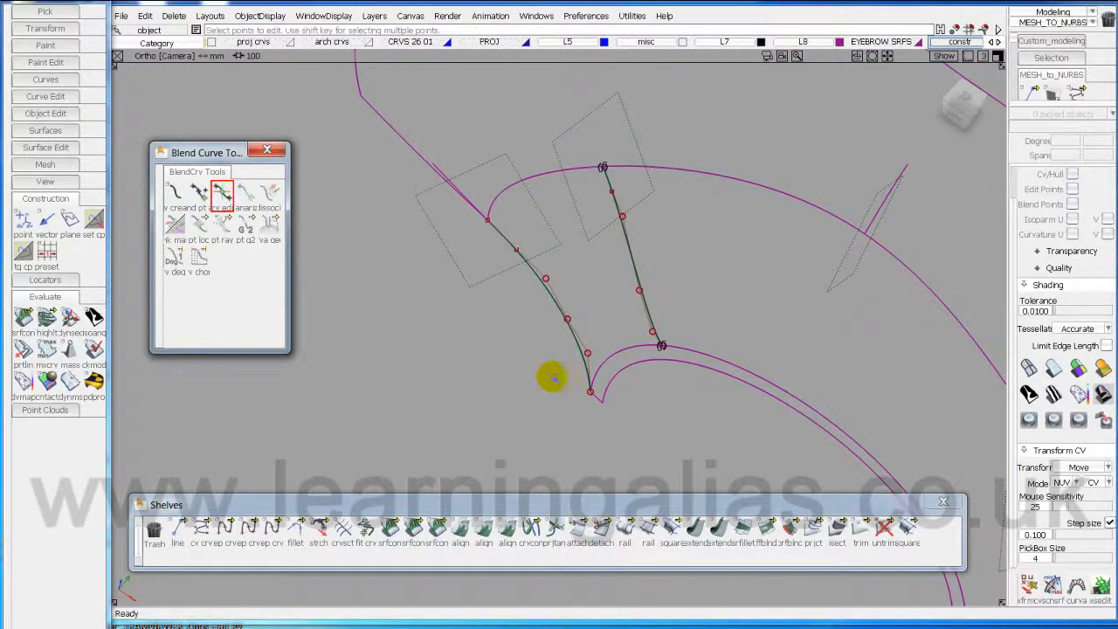
{"action": "left_click", "coordinate": [661, 345]}
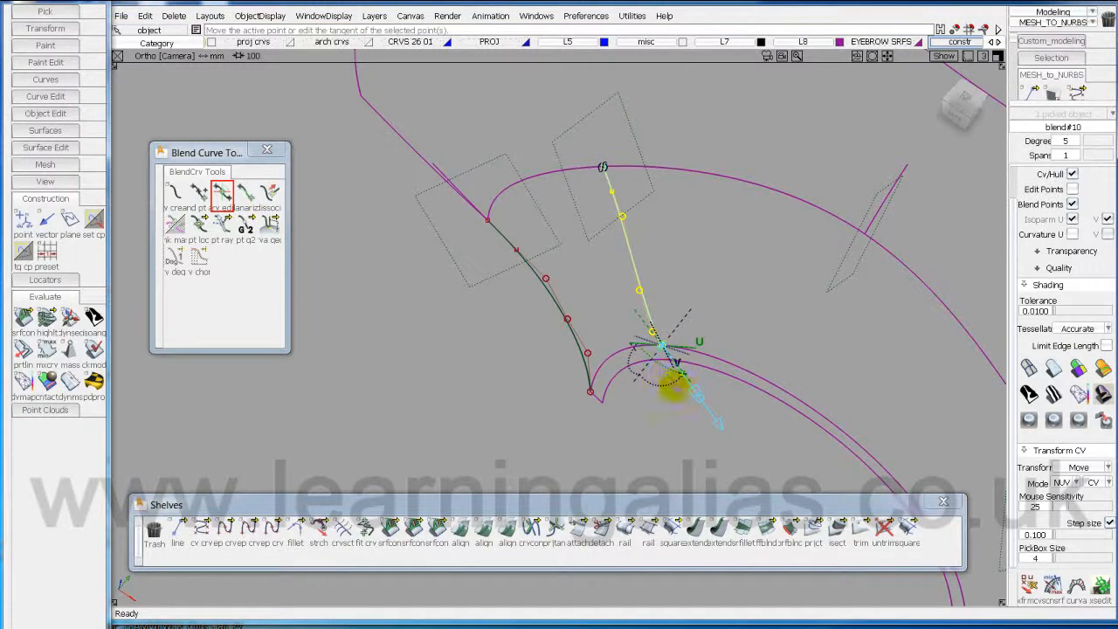
{"action": "left_click_drag", "start_coordinate": [713, 463], "coordinate": [543, 382], "text": "alt+shift"}
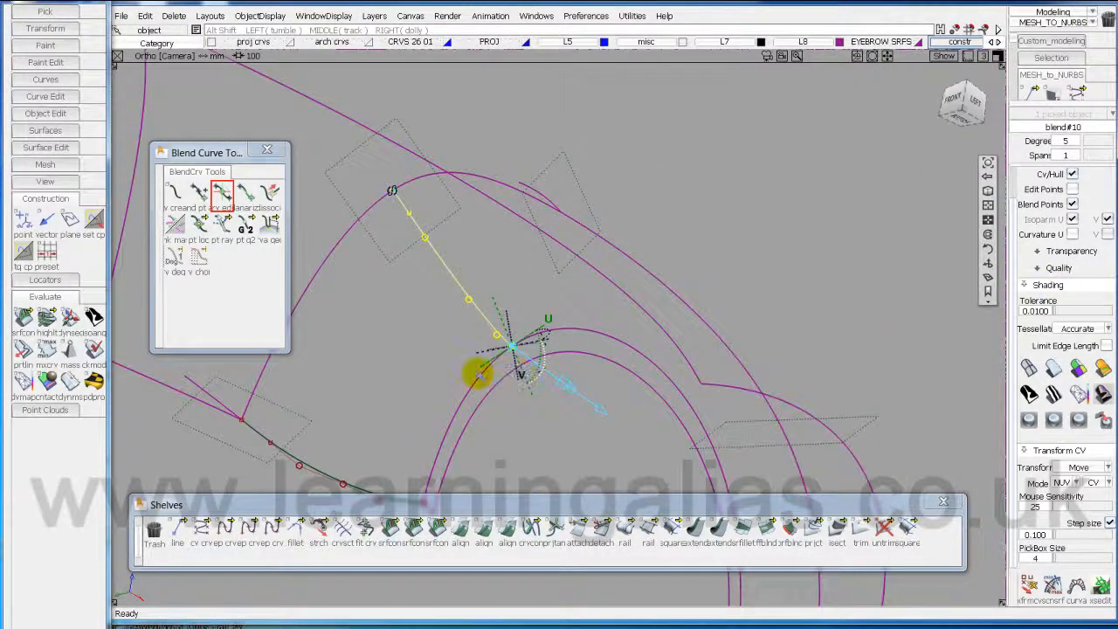
{"action": "left_click_drag", "start_coordinate": [531, 437], "coordinate": [683, 332], "text": "alt+shift"}
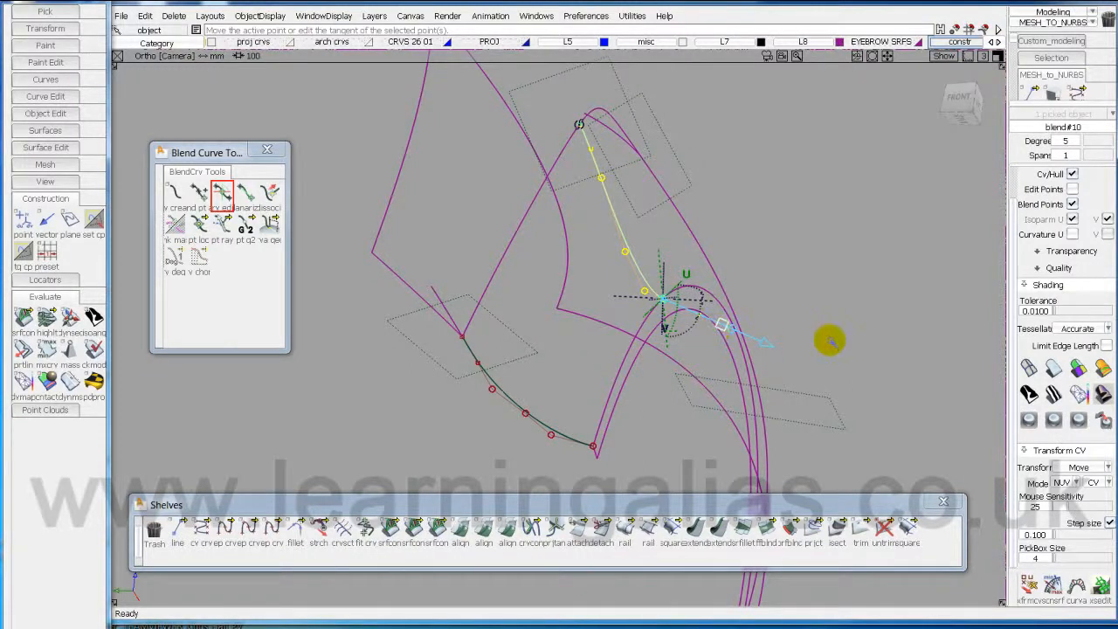
{"action": "left_click", "coordinate": [798, 341]}
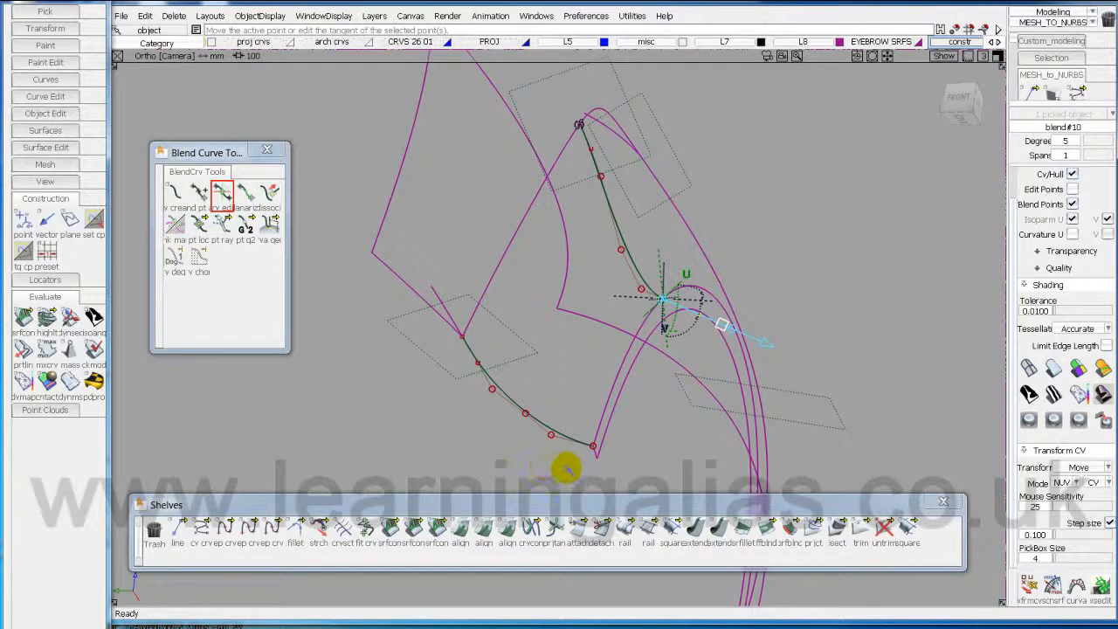
Slide the lower curve's CV nearest the inner arch along its hull.
{"action": "right_click", "coordinate": [449, 436], "text": "ctrl+shift"}
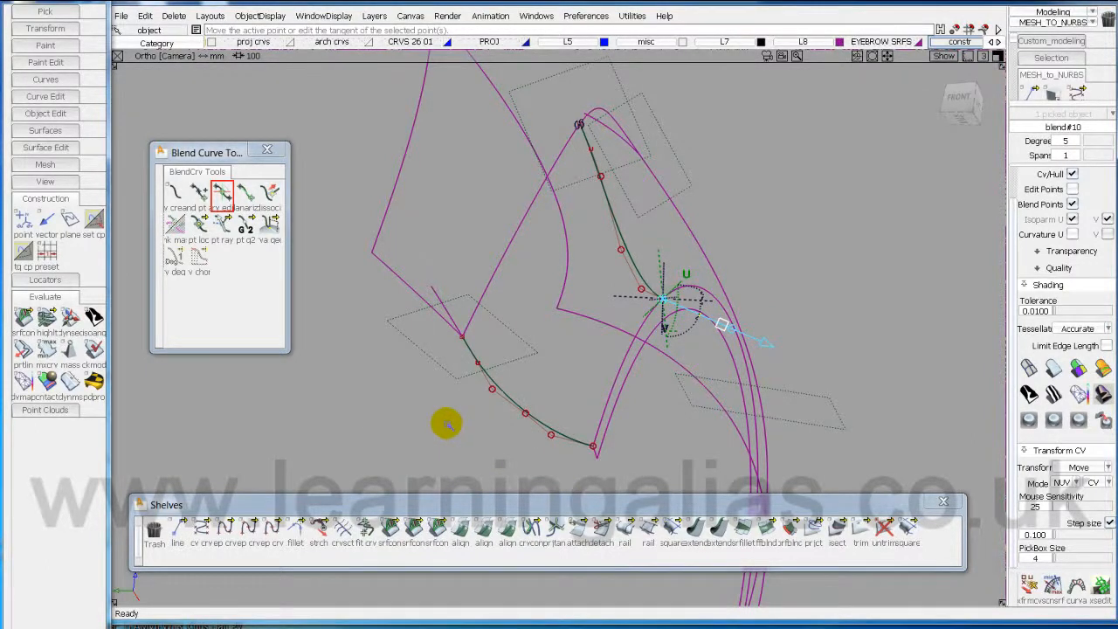
{"action": "right_click", "coordinate": [447, 423], "text": "ctrl+shift"}
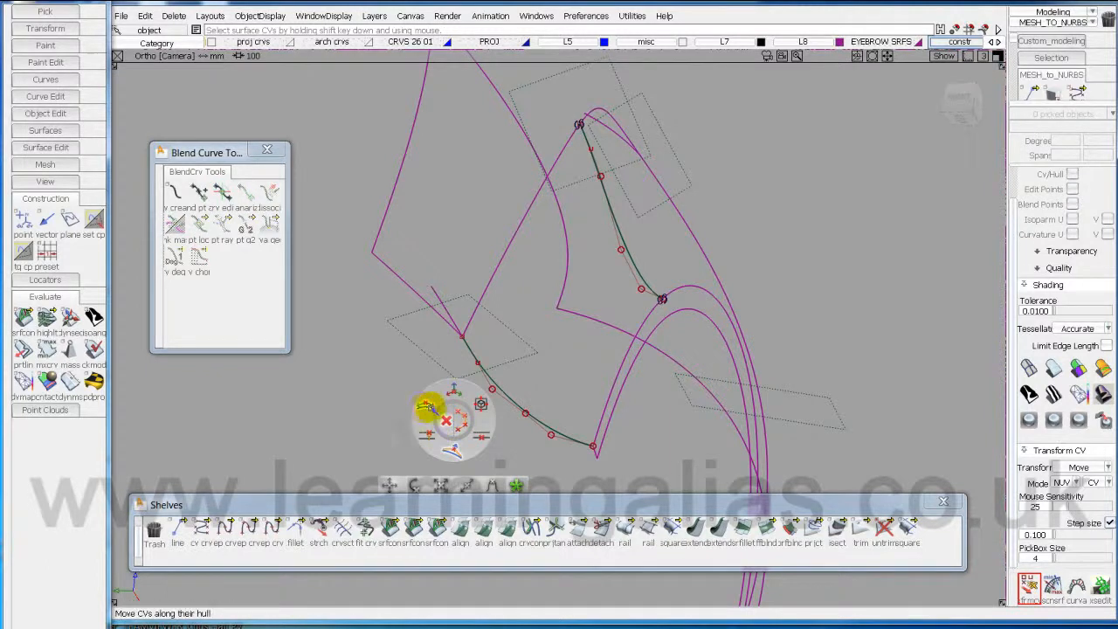
{"action": "left_click", "coordinate": [424, 406]}
{"action": "left_click", "coordinate": [551, 434]}
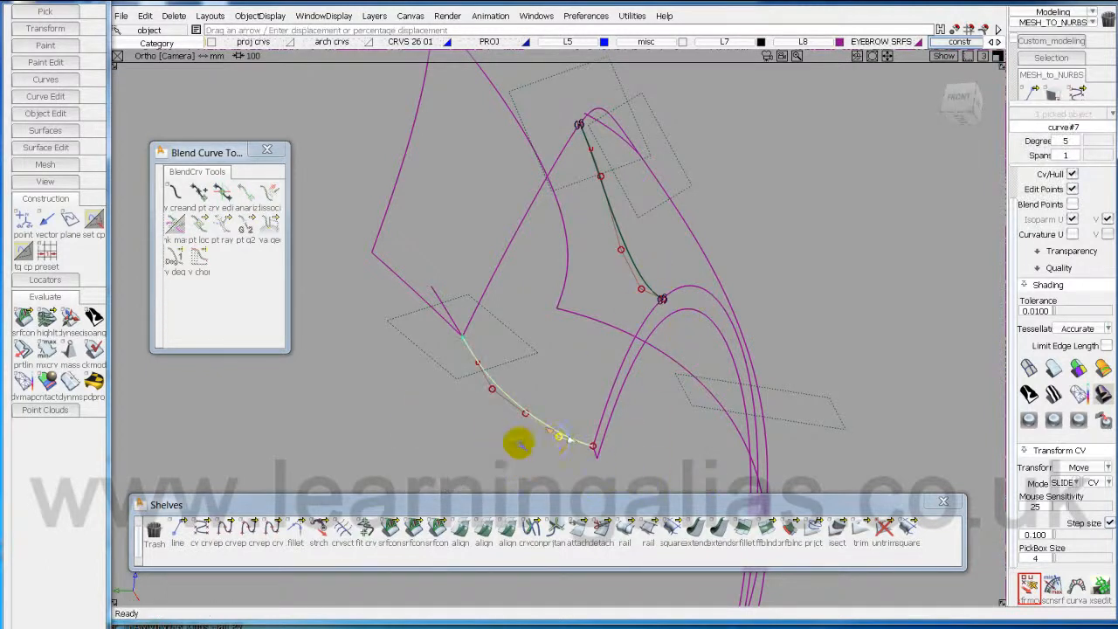
Configure the Square tool with curvature continuity on boundary 1 and fixed continuity on boundaries 2, 3 and 4.
{"action": "left_click_drag", "start_coordinate": [753, 232], "coordinate": [623, 357], "text": "alt+shift"}
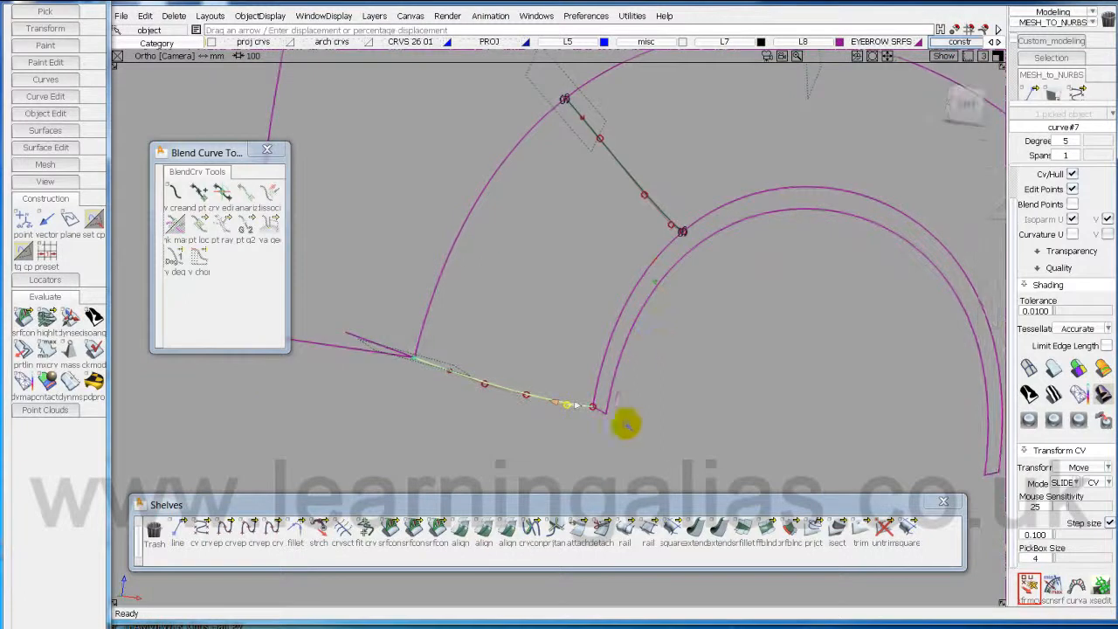
{"action": "left_click", "coordinate": [670, 528]}
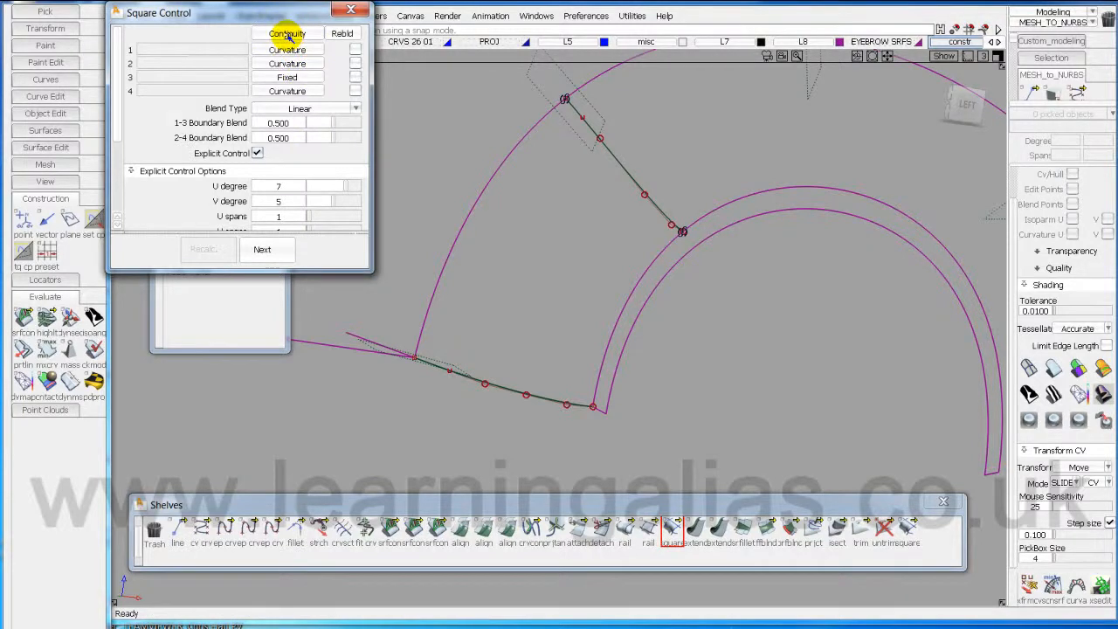
{"action": "left_click", "coordinate": [288, 35]}
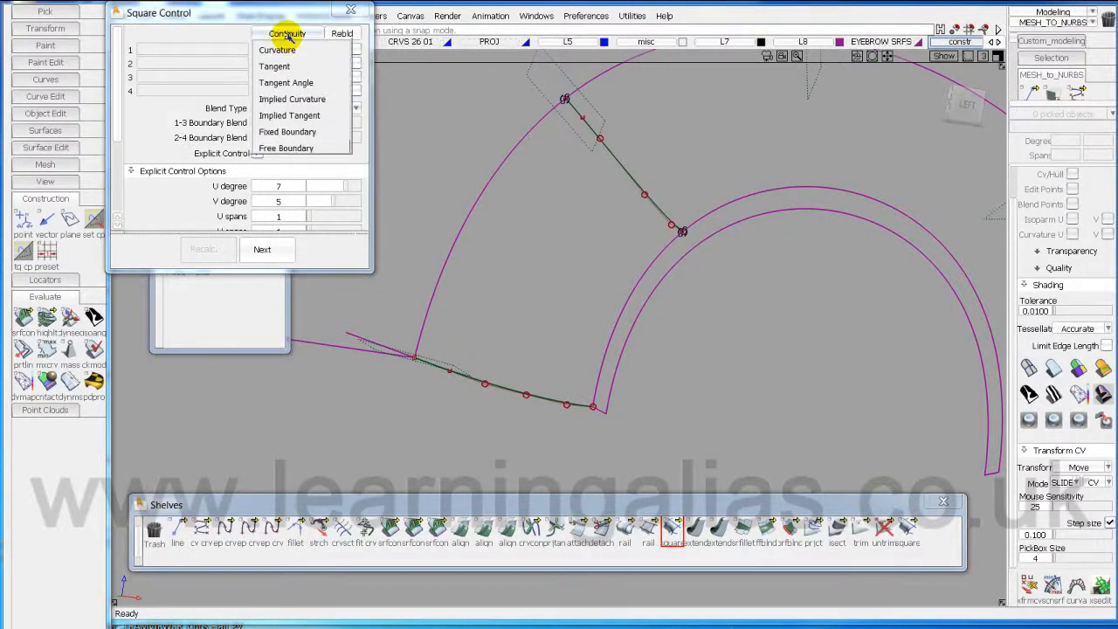
{"action": "left_click", "coordinate": [287, 131]}
{"action": "left_click", "coordinate": [288, 50]}
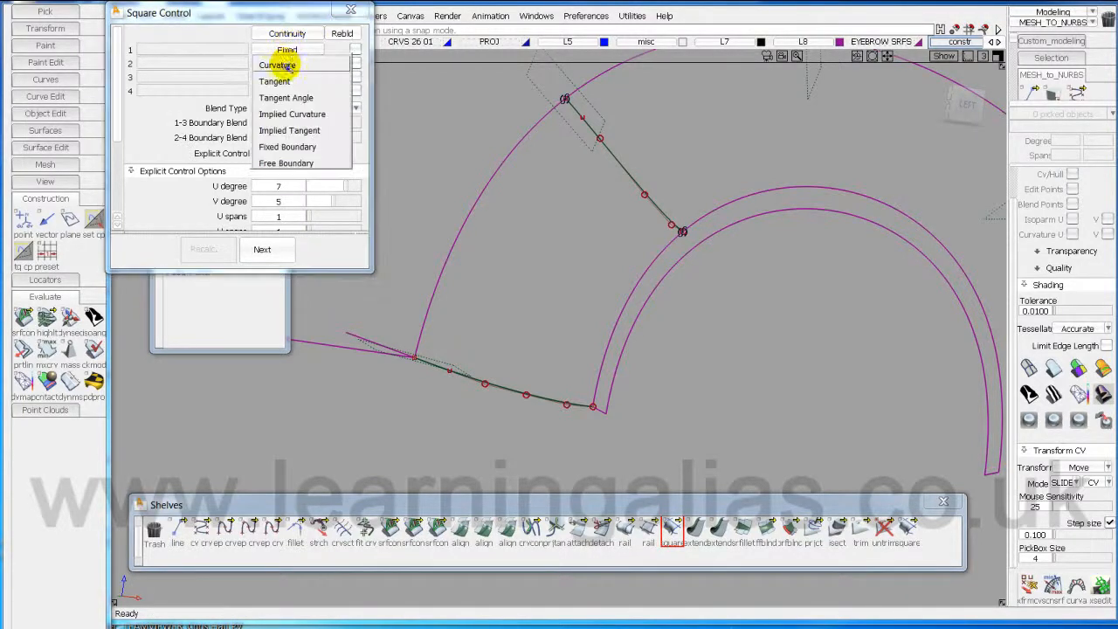
{"action": "left_click", "coordinate": [277, 65]}
{"action": "scroll", "coordinate": [299, 184], "scroll_direction": "down", "scroll_amount": 3}
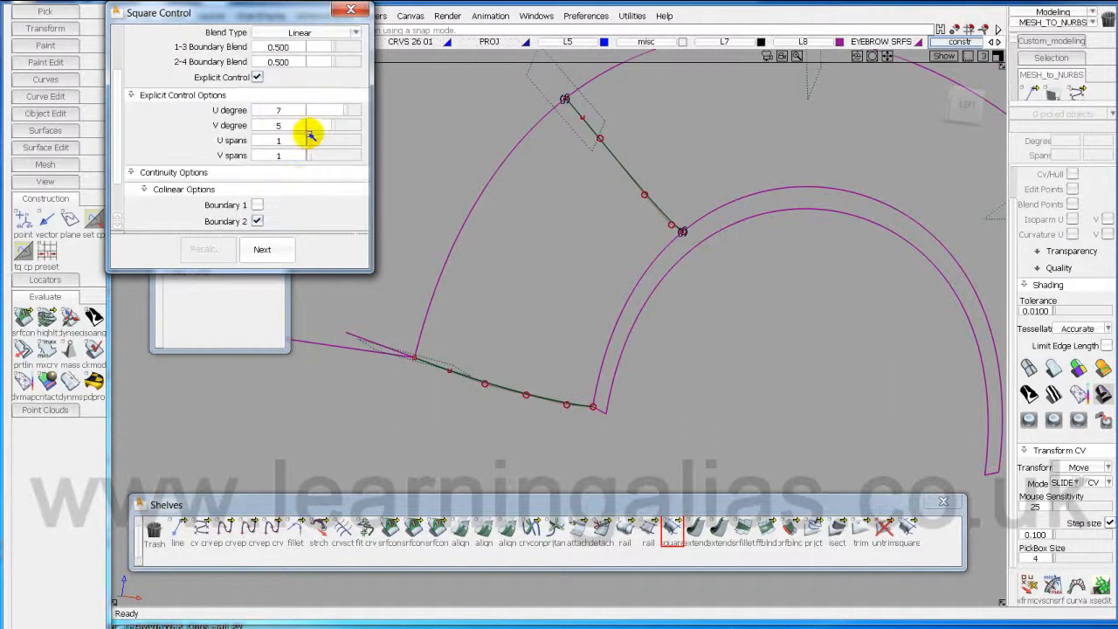
{"action": "scroll", "coordinate": [282, 202], "scroll_direction": "down", "scroll_amount": 2}
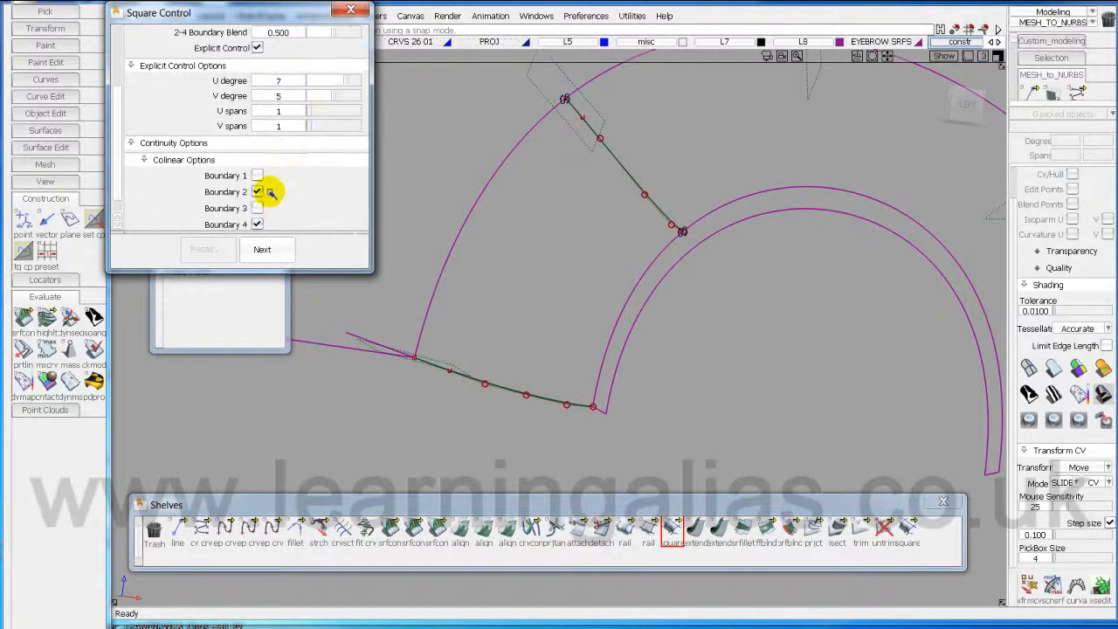
{"action": "scroll", "coordinate": [300, 215], "scroll_direction": "up", "scroll_amount": 5}
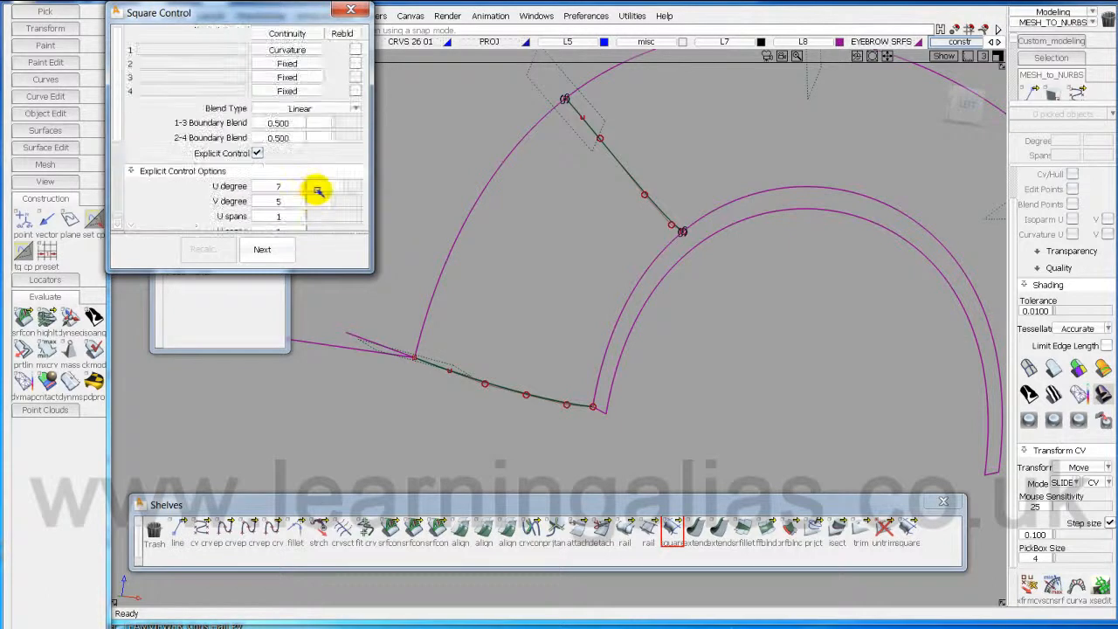
Build a square surface from the outer arch edge, upper blend curve, inner arch edge and lower curve, in that order.
{"action": "left_click", "coordinate": [467, 188]}
{"action": "left_click", "coordinate": [640, 187]}
{"action": "left_click", "coordinate": [635, 281]}
{"action": "left_click", "coordinate": [524, 395]}
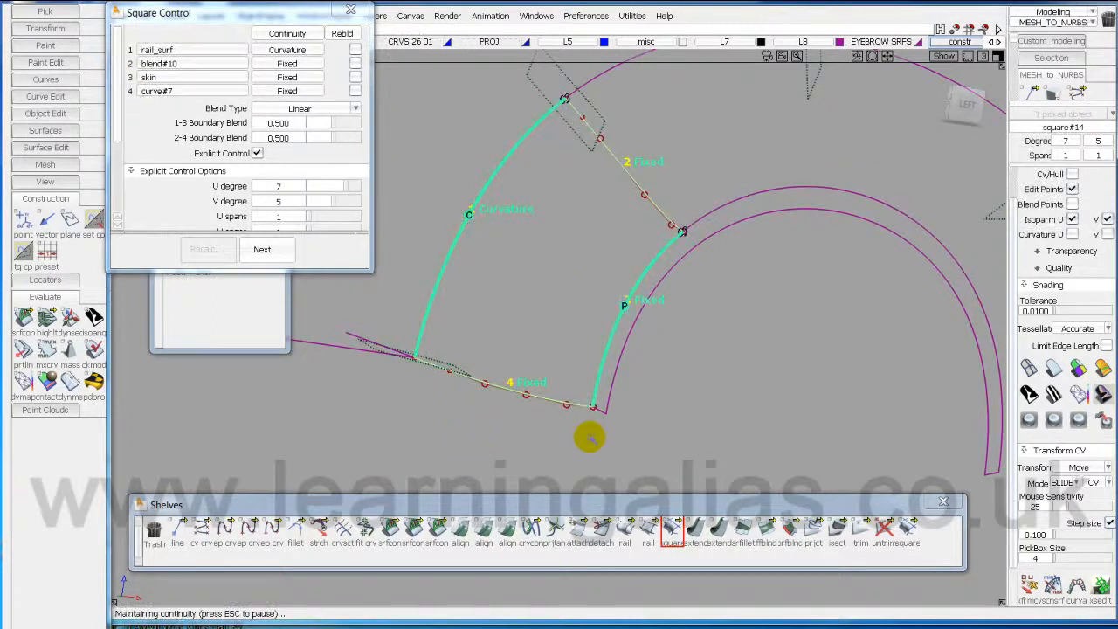
{"action": "left_click_drag", "start_coordinate": [687, 405], "coordinate": [730, 401], "text": "ctrl+shift"}
{"action": "middle_click_drag", "start_coordinate": [732, 373], "coordinate": [756, 433], "text": "alt+shift"}
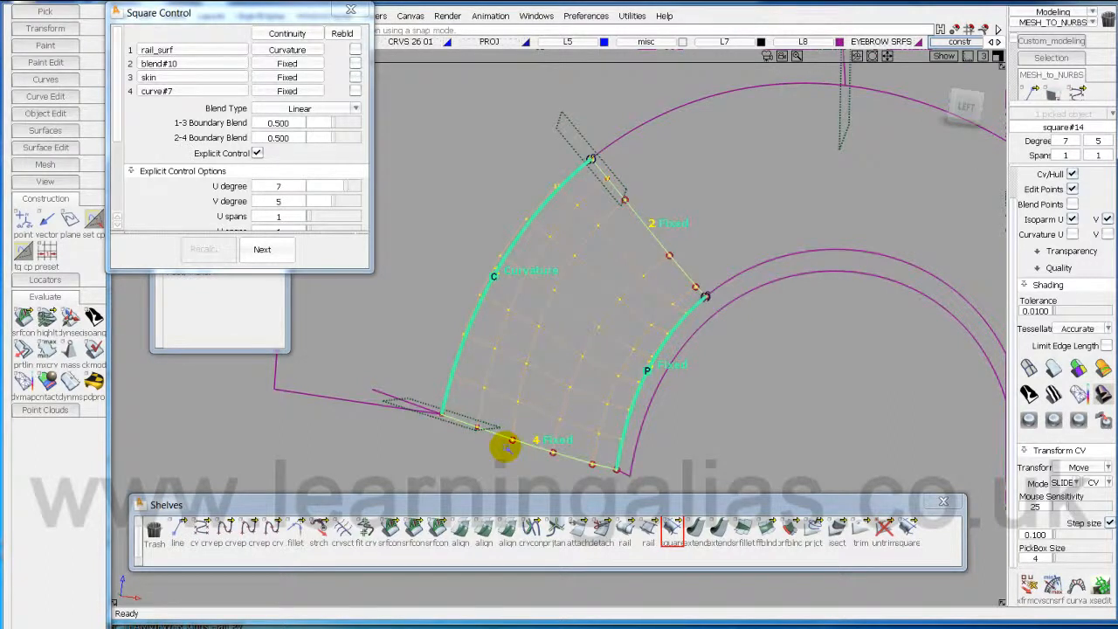
{"action": "left_click_drag", "start_coordinate": [781, 352], "coordinate": [463, 299], "text": "alt+shift"}
Edit the upper blend curve's point on the outer arch and adjust its tangent handle to reshape the surface.
{"action": "left_click", "coordinate": [253, 276]}
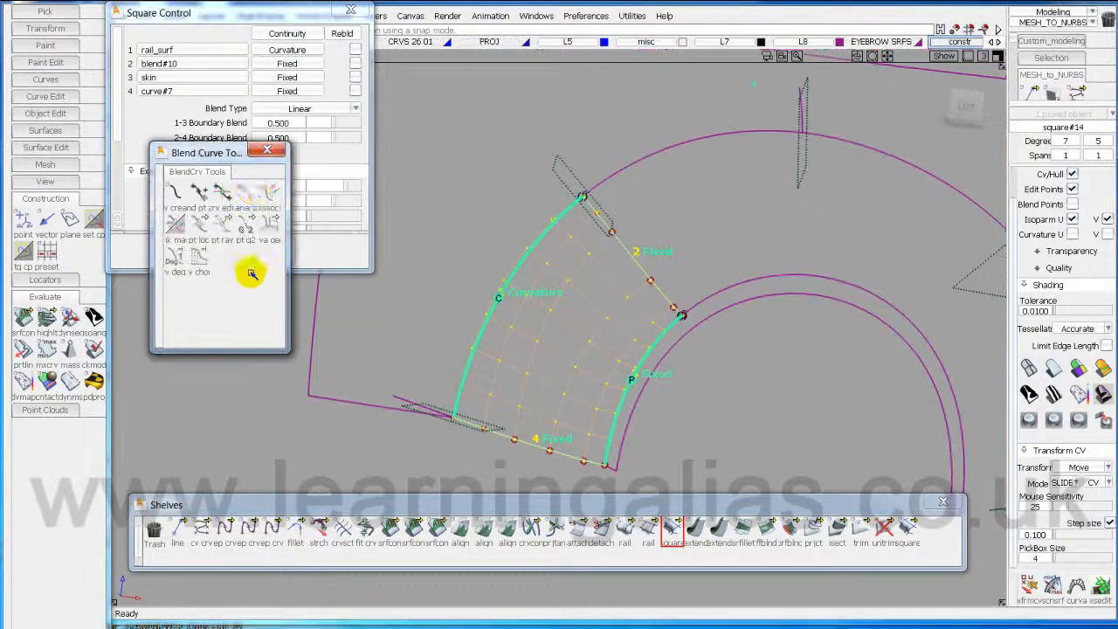
{"action": "left_click", "coordinate": [223, 193]}
{"action": "left_click", "coordinate": [581, 200]}
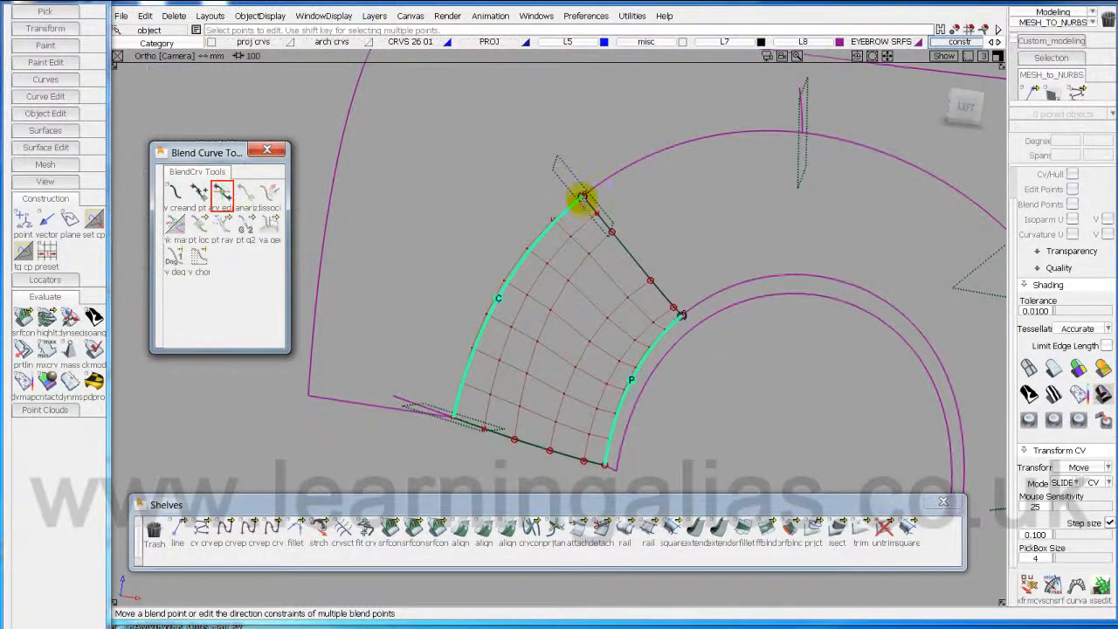
{"action": "left_click", "coordinate": [580, 199]}
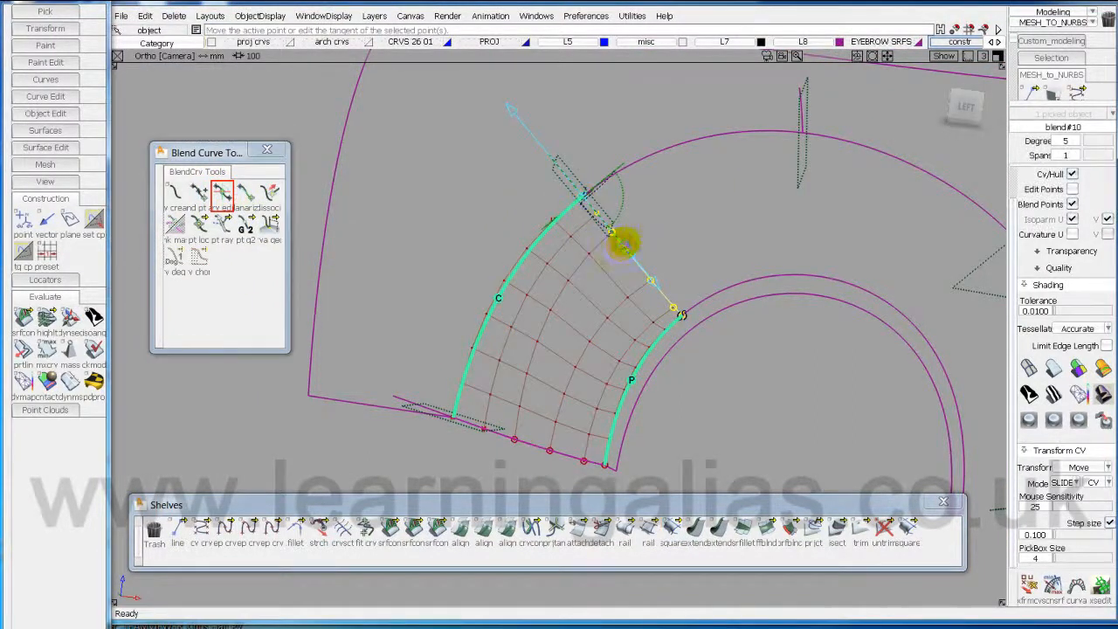
{"action": "left_click", "coordinate": [623, 243]}
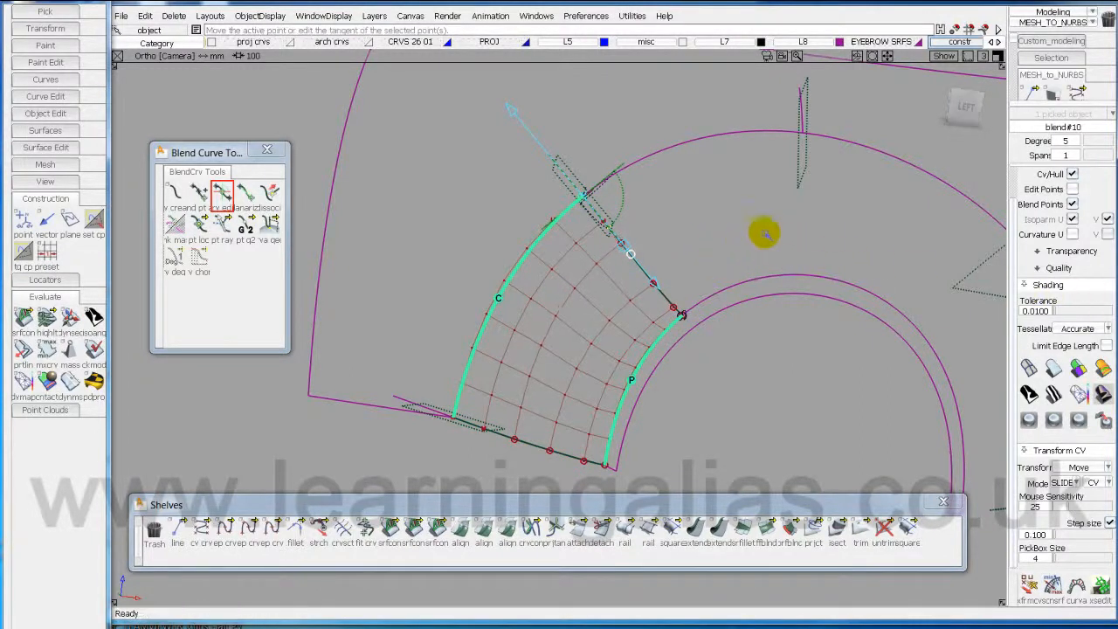
{"action": "mouse_move", "coordinate": [786, 242]}
{"action": "left_mouse_down"}
{"action": "mouse_move", "coordinate": [738, 239]}
{"action": "mouse_move", "coordinate": [768, 240]}
{"action": "left_mouse_up"}
Edit the upper blend curve's point on the inner arch, adjusting its tangent length and direction.
{"action": "left_click", "coordinate": [682, 315]}
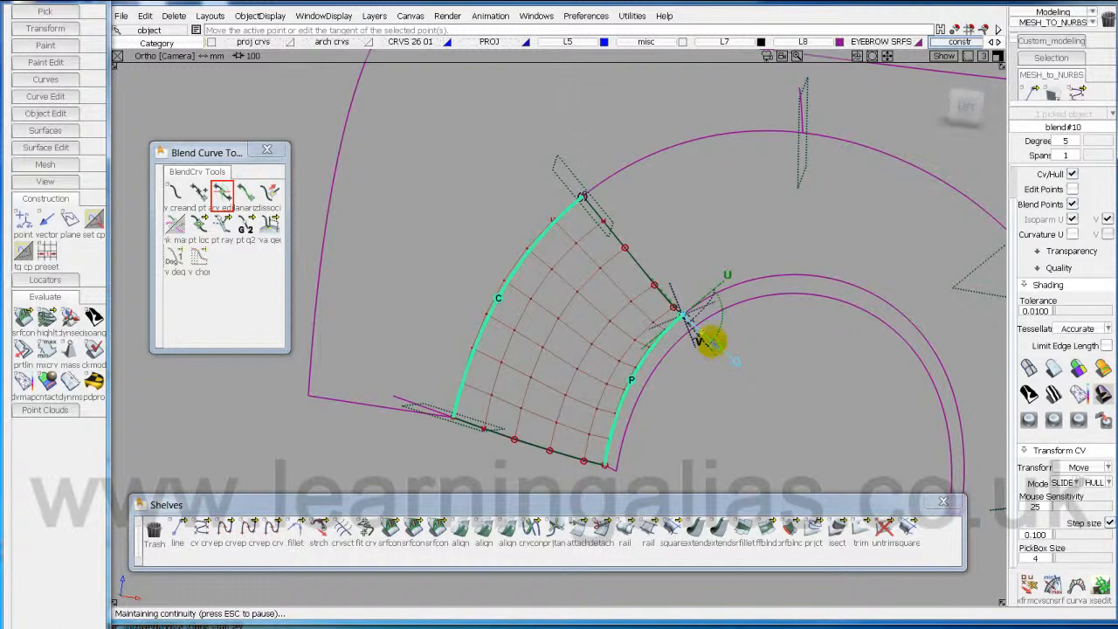
{"action": "left_click_drag", "start_coordinate": [716, 340], "coordinate": [884, 417]}
{"action": "left_click_drag", "start_coordinate": [460, 307], "coordinate": [770, 326]}
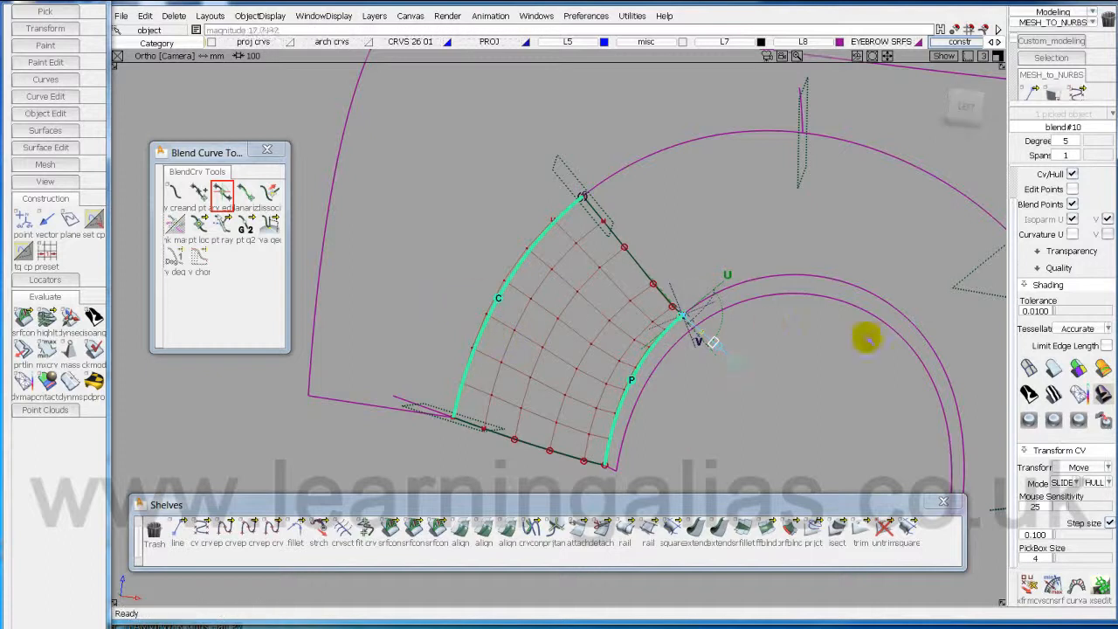
{"action": "left_click_drag", "start_coordinate": [697, 450], "coordinate": [679, 406]}
{"action": "left_click_drag", "start_coordinate": [868, 458], "coordinate": [927, 435]}
{"action": "left_click_drag", "start_coordinate": [799, 431], "coordinate": [890, 431]}
{"action": "left_click_drag", "start_coordinate": [712, 445], "coordinate": [804, 446]}
{"action": "left_click", "coordinate": [563, 349]}
{"action": "left_click_drag", "start_coordinate": [434, 223], "coordinate": [785, 419]}
Examine the wheel arch surfaces and their CV hulls from the side, top and back.
{"action": "left_click_drag", "start_coordinate": [766, 367], "coordinate": [773, 407], "text": "alt+shift"}
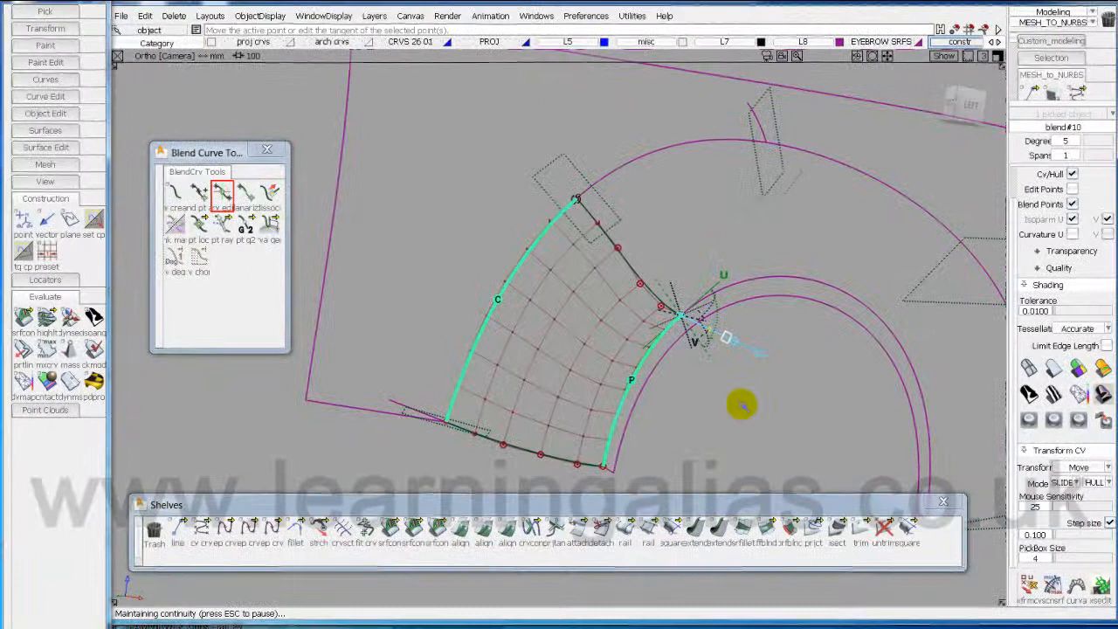
{"action": "left_click_drag", "start_coordinate": [742, 405], "coordinate": [487, 416], "text": "alt+shift"}
{"action": "left_click_drag", "start_coordinate": [845, 410], "coordinate": [667, 419], "text": "alt+shift"}
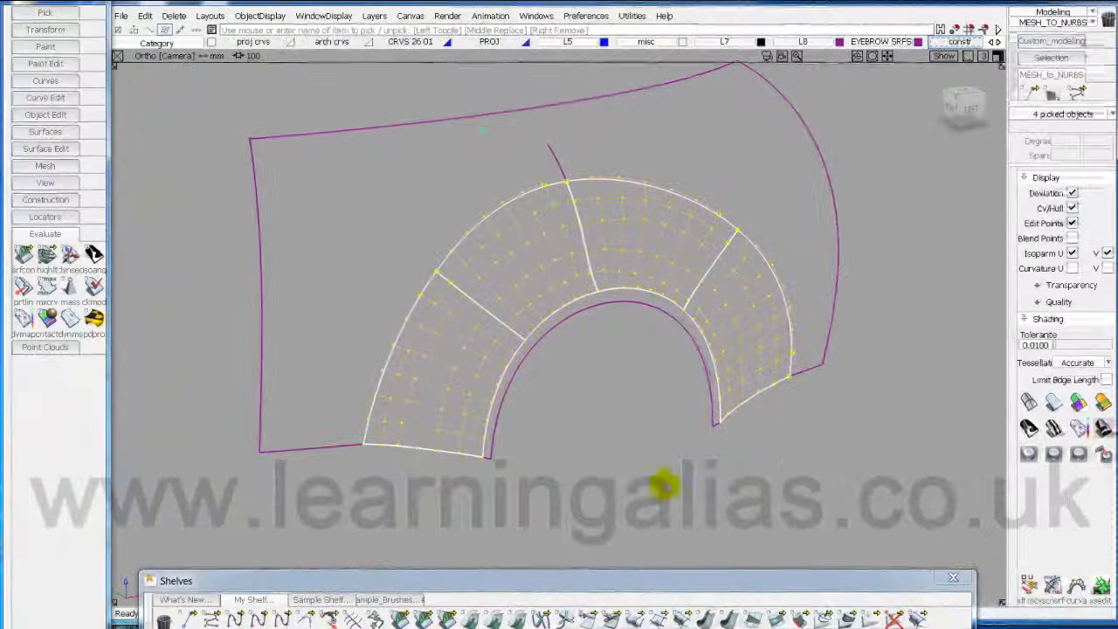
{"action": "left_click_drag", "start_coordinate": [804, 445], "coordinate": [714, 470], "text": "alt+shift"}
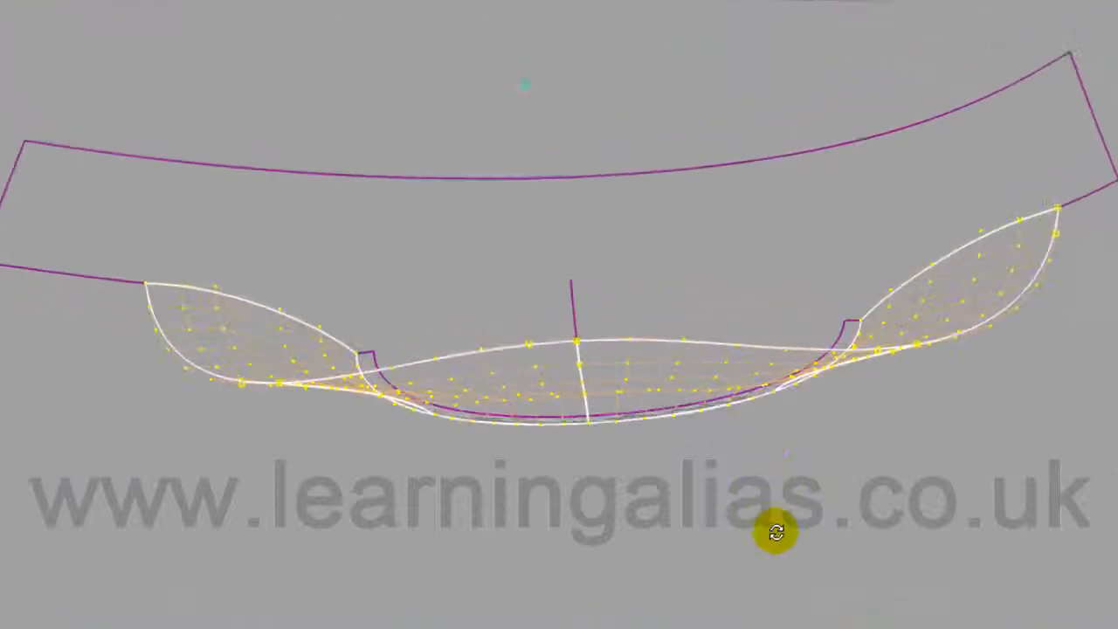
{"action": "left_click_drag", "start_coordinate": [775, 533], "coordinate": [580, 615], "text": "alt+shift"}
{"action": "right_click_drag", "start_coordinate": [581, 615], "coordinate": [712, 373], "text": "alt+shift"}
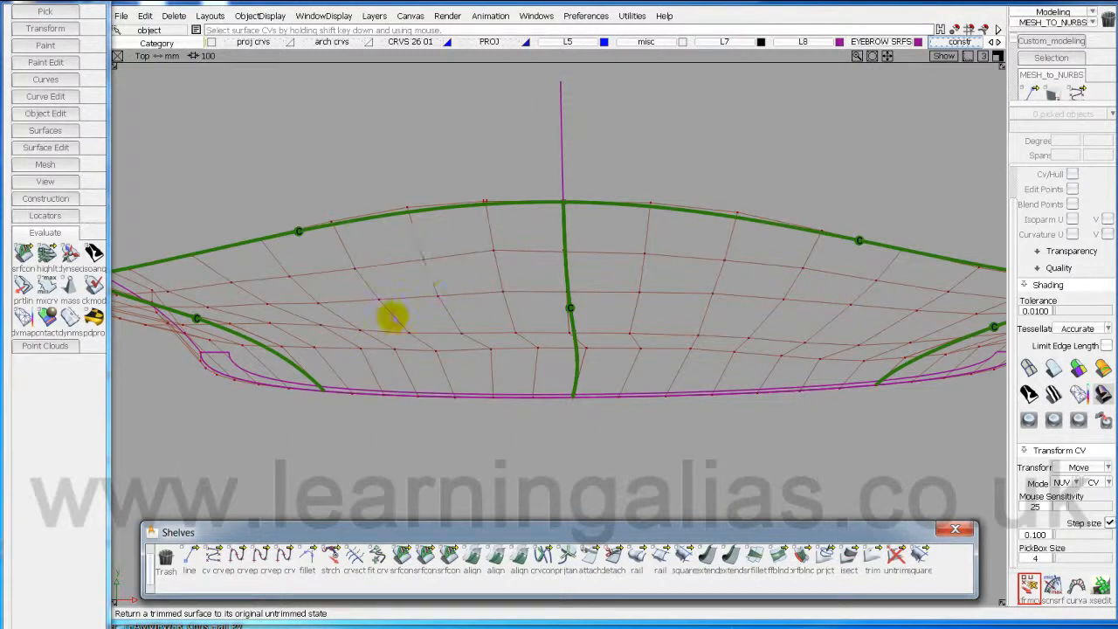
{"action": "left_click_drag", "start_coordinate": [599, 373], "coordinate": [576, 440], "text": "alt+shift"}
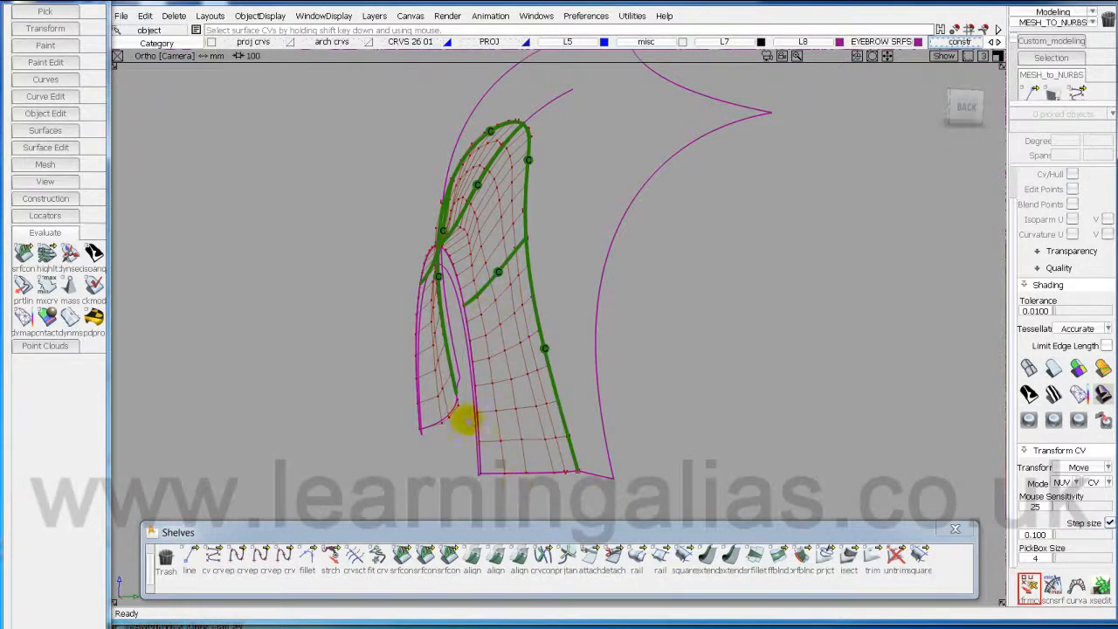
{"action": "left_click_drag", "start_coordinate": [369, 369], "coordinate": [782, 389], "text": "alt+shift"}
{"action": "right_click_drag", "start_coordinate": [783, 388], "coordinate": [651, 399], "text": "alt+shift"}
{"action": "left_click_drag", "start_coordinate": [652, 399], "coordinate": [612, 381], "text": "alt+shift"}
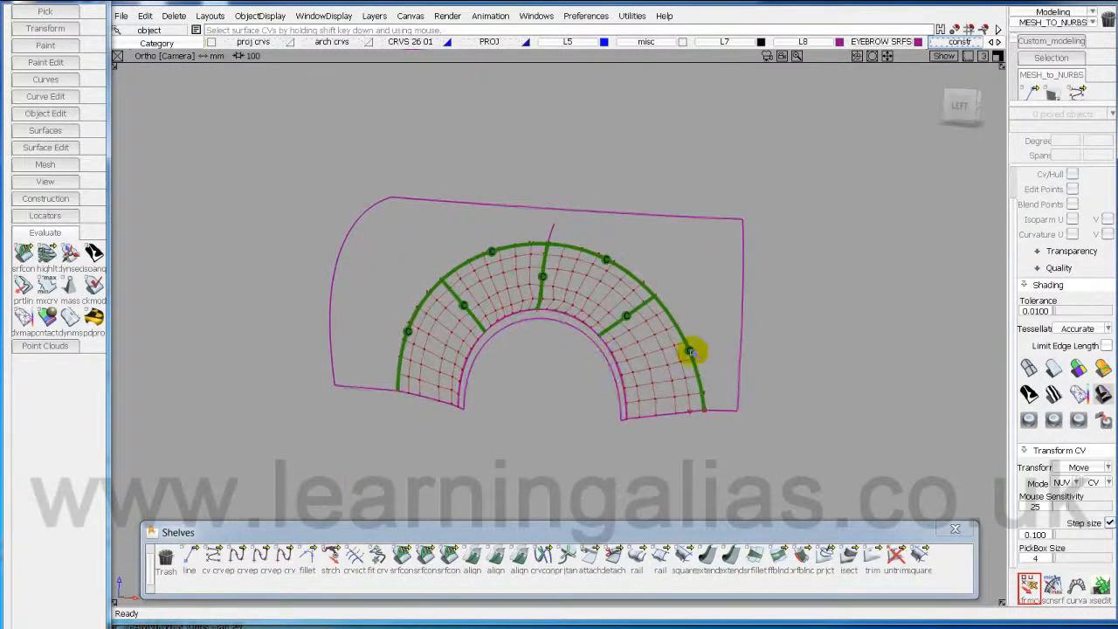
Isolate the arch's end surface square#11 by picking it and hiding all unselected objects.
{"action": "left_click", "coordinate": [575, 367], "text": "ctrl+shift"}
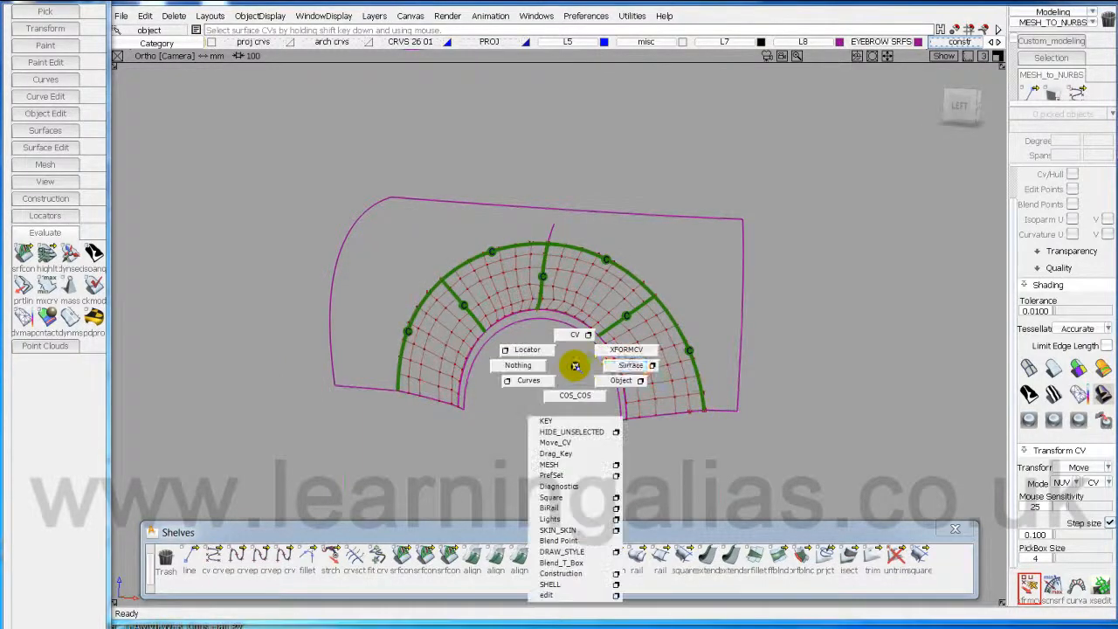
{"action": "left_click", "coordinate": [612, 368]}
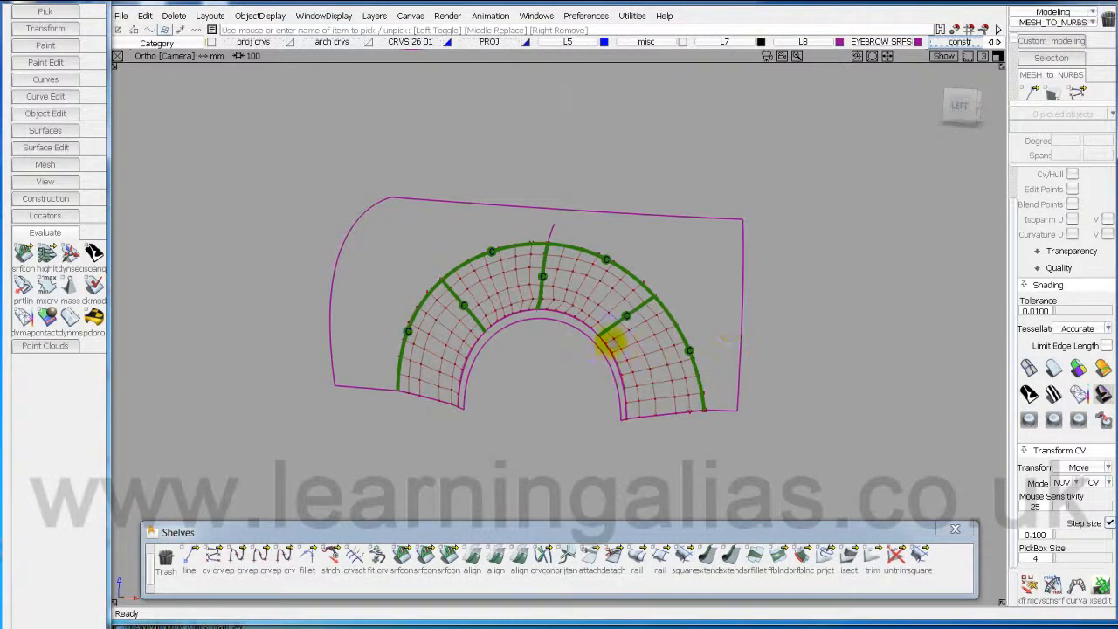
{"action": "left_click", "coordinate": [611, 345]}
{"action": "left_click", "coordinate": [789, 266], "text": "ctrl+shift"}
{"action": "left_click", "coordinate": [790, 333]}
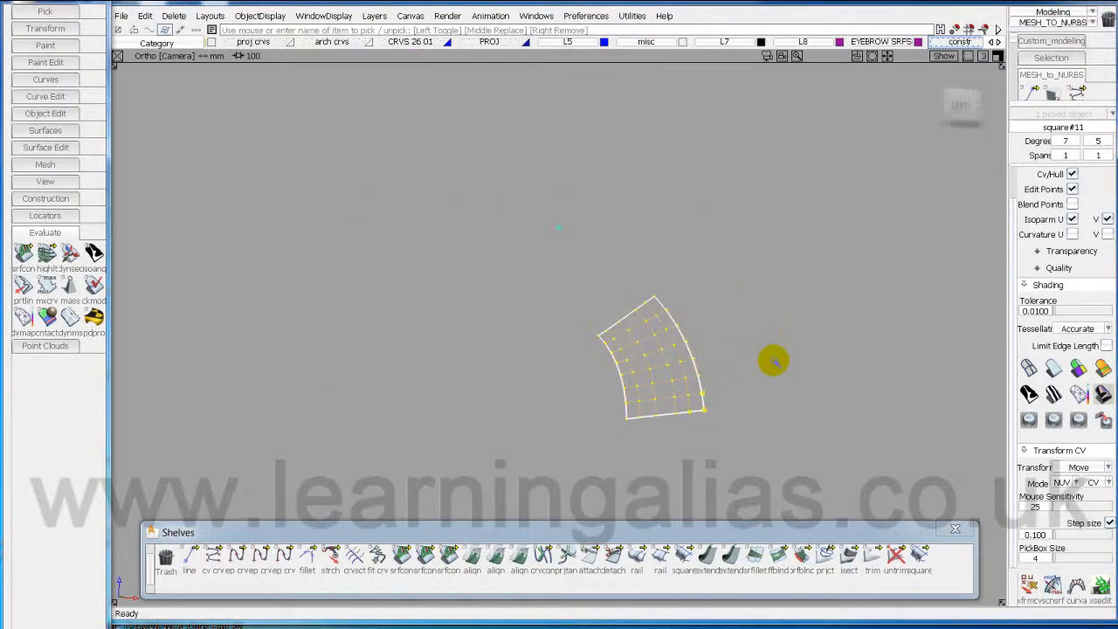
Switch CV transformation to Slide mode and pick an interior CV near the middle of the isolated surface.
{"action": "left_click", "coordinate": [655, 365], "text": "alt+shift"}
{"action": "left_click_drag", "start_coordinate": [818, 369], "coordinate": [784, 175], "text": "alt+shift"}
{"action": "middle_click_drag", "start_coordinate": [733, 311], "coordinate": [540, 238], "text": "alt+shift"}
{"action": "right_click_drag", "start_coordinate": [619, 301], "coordinate": [640, 400], "text": "alt+shift"}
{"action": "middle_click_drag", "start_coordinate": [619, 388], "coordinate": [571, 426], "text": "alt+shift"}
{"action": "right_click_drag", "start_coordinate": [571, 426], "coordinate": [577, 423], "text": "alt+shift"}
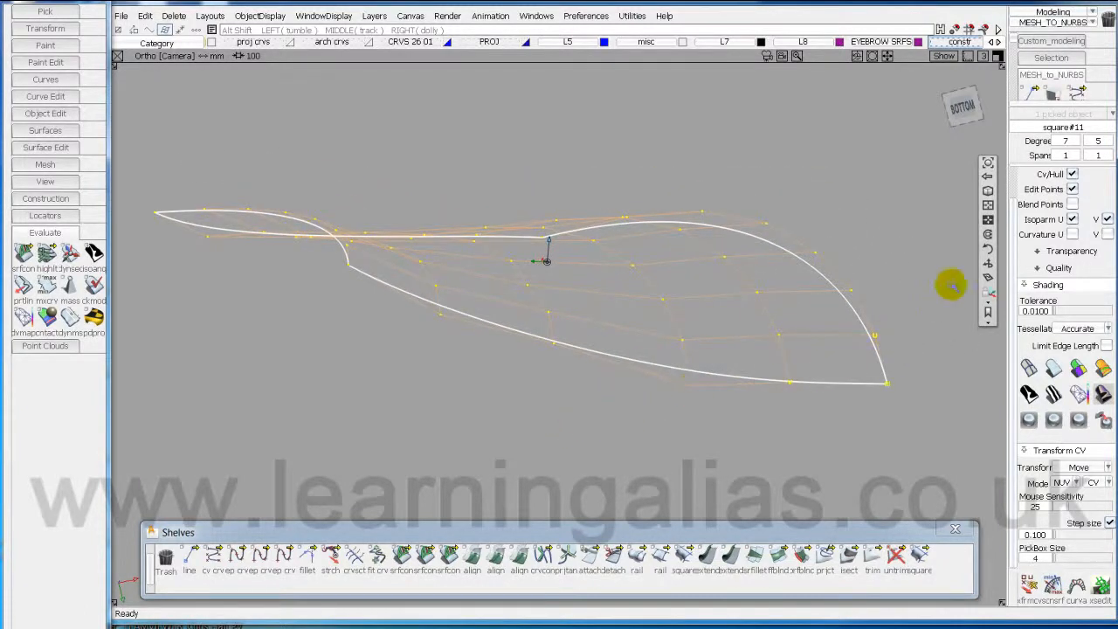
{"action": "left_click_drag", "start_coordinate": [897, 386], "coordinate": [627, 454], "text": "alt+shift"}
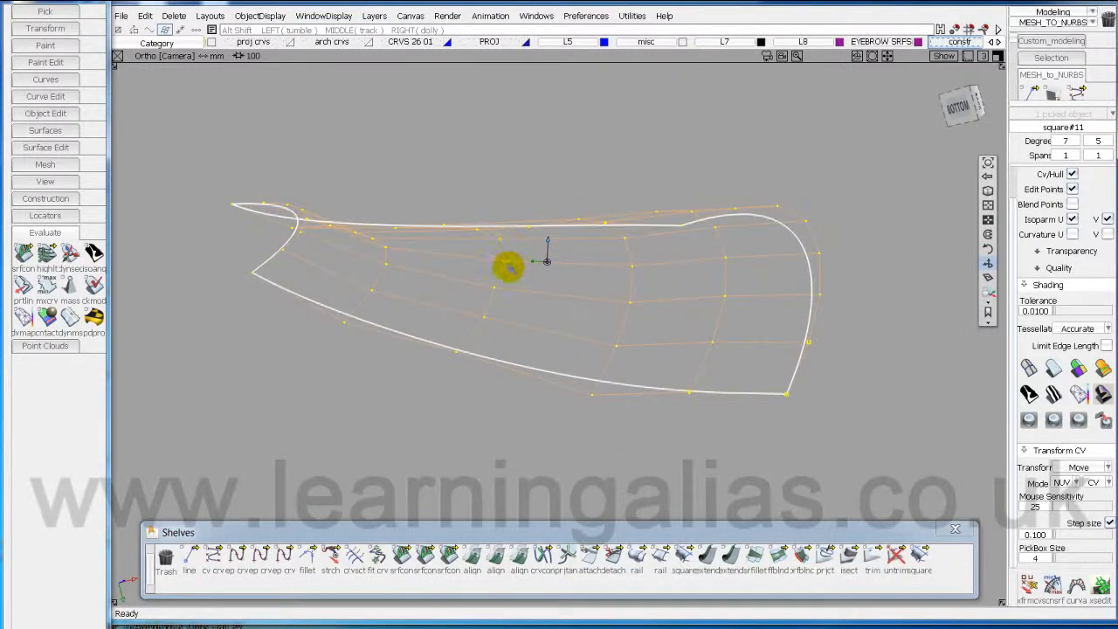
{"action": "left_click", "coordinate": [450, 382]}
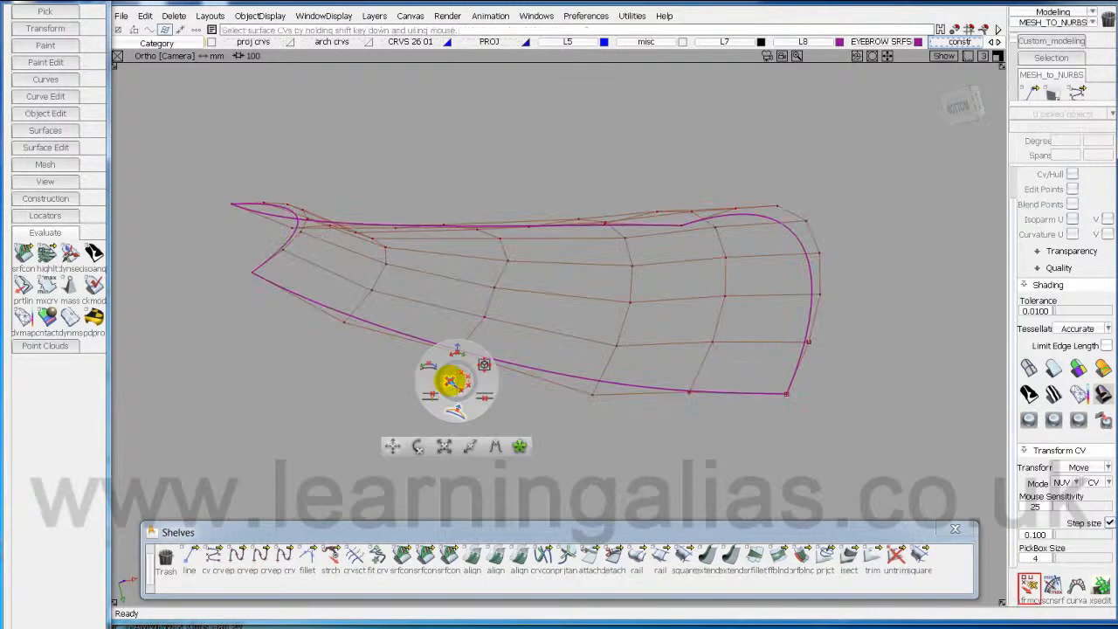
{"action": "left_click", "coordinate": [429, 366]}
{"action": "left_click", "coordinate": [495, 288]}
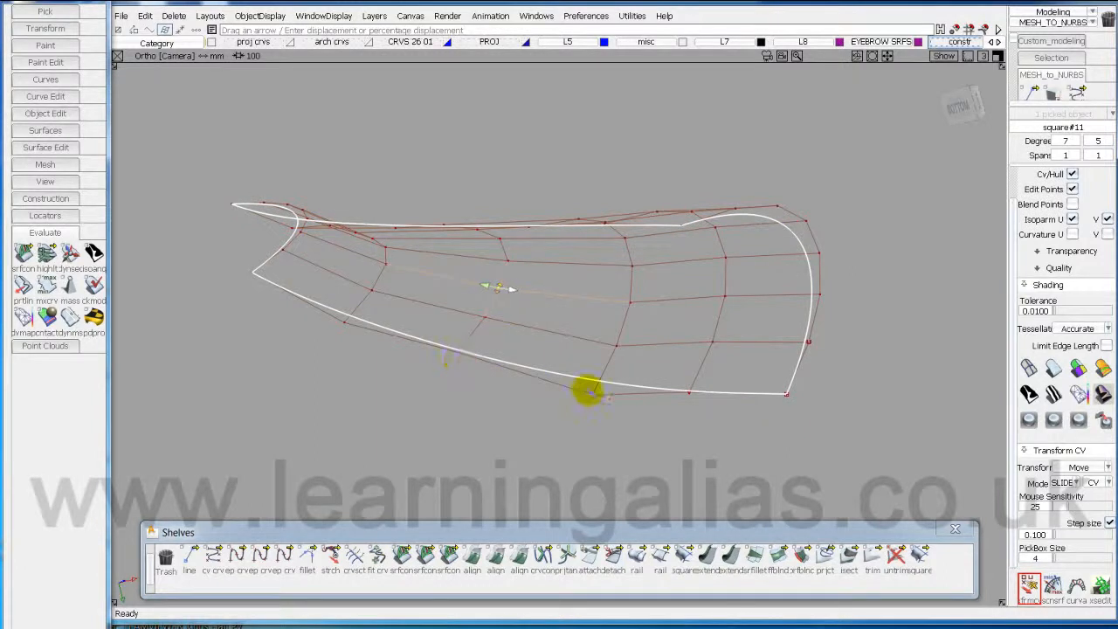
Examine the flow and spacing of the isolated surface's CV rows from several angles and close up.
{"action": "left_click_drag", "start_coordinate": [640, 332], "coordinate": [674, 297], "text": "alt+shift"}
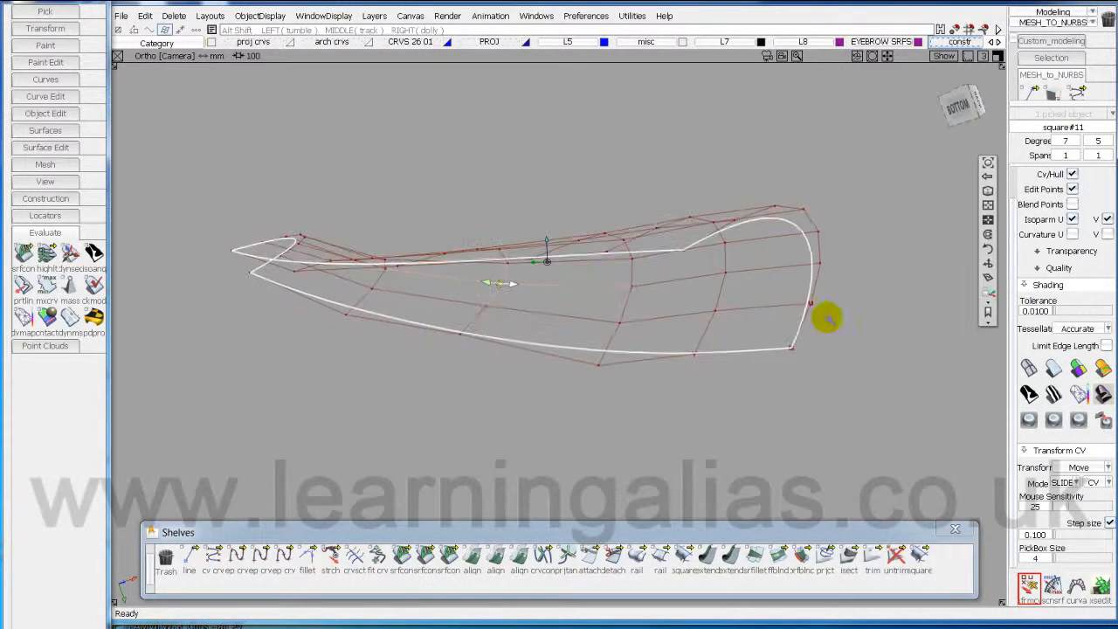
{"action": "left_click", "coordinate": [987, 267], "text": "alt+shift"}
{"action": "left_click_drag", "start_coordinate": [342, 367], "coordinate": [626, 309], "text": "alt+shift"}
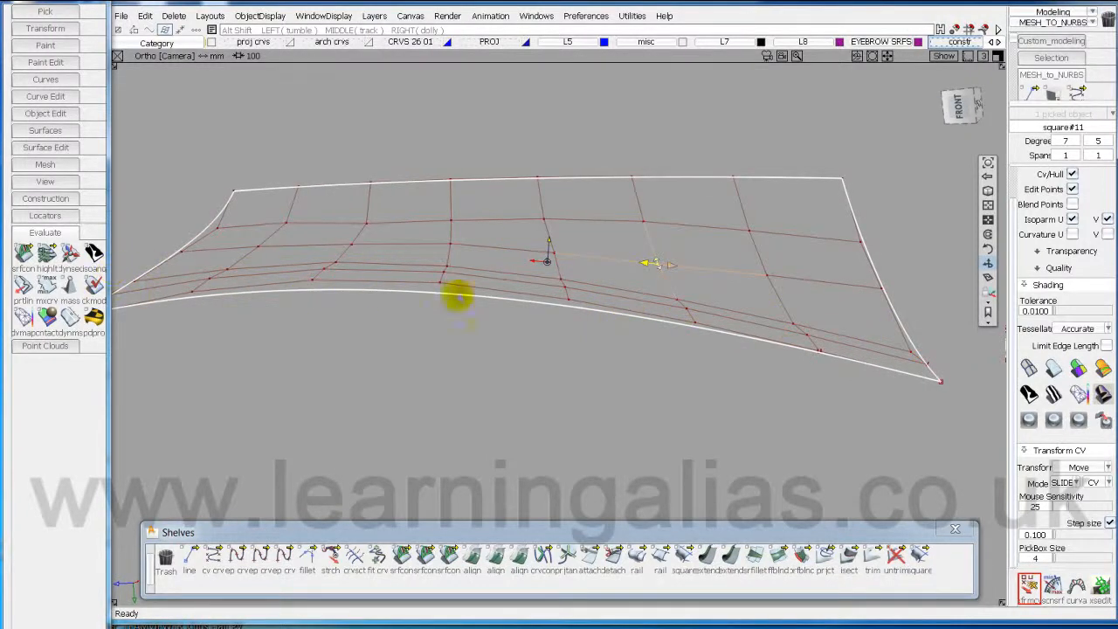
{"action": "left_click_drag", "start_coordinate": [495, 308], "coordinate": [635, 341], "text": "alt+shift"}
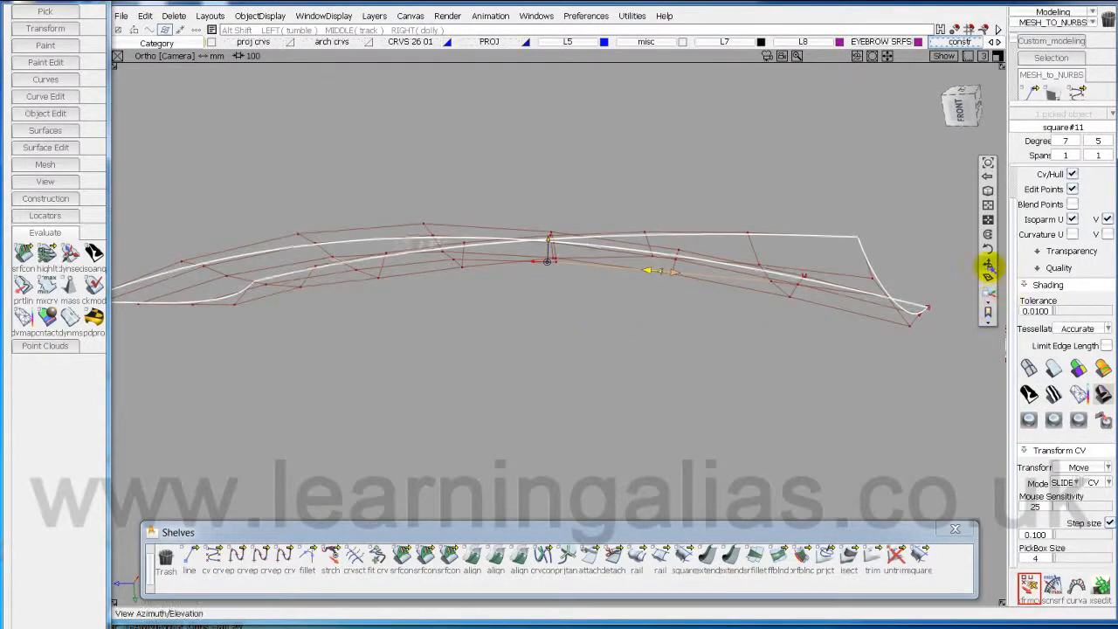
{"action": "left_click_drag", "start_coordinate": [422, 425], "coordinate": [493, 207], "text": "alt+shift"}
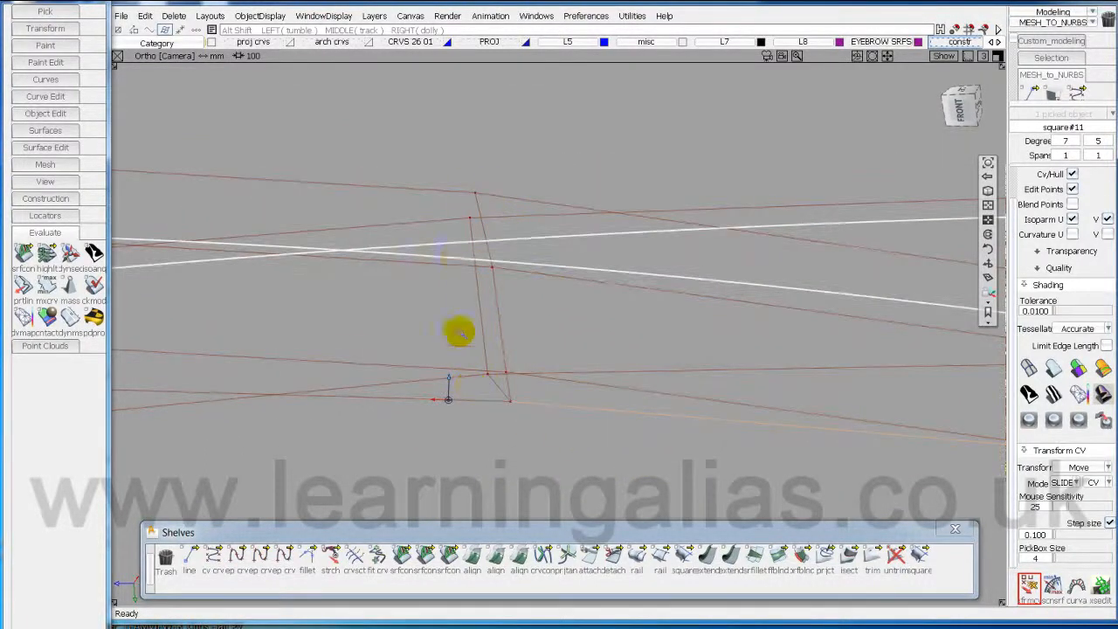
{"action": "left_click_drag", "start_coordinate": [513, 430], "coordinate": [628, 347], "text": "alt+shift"}
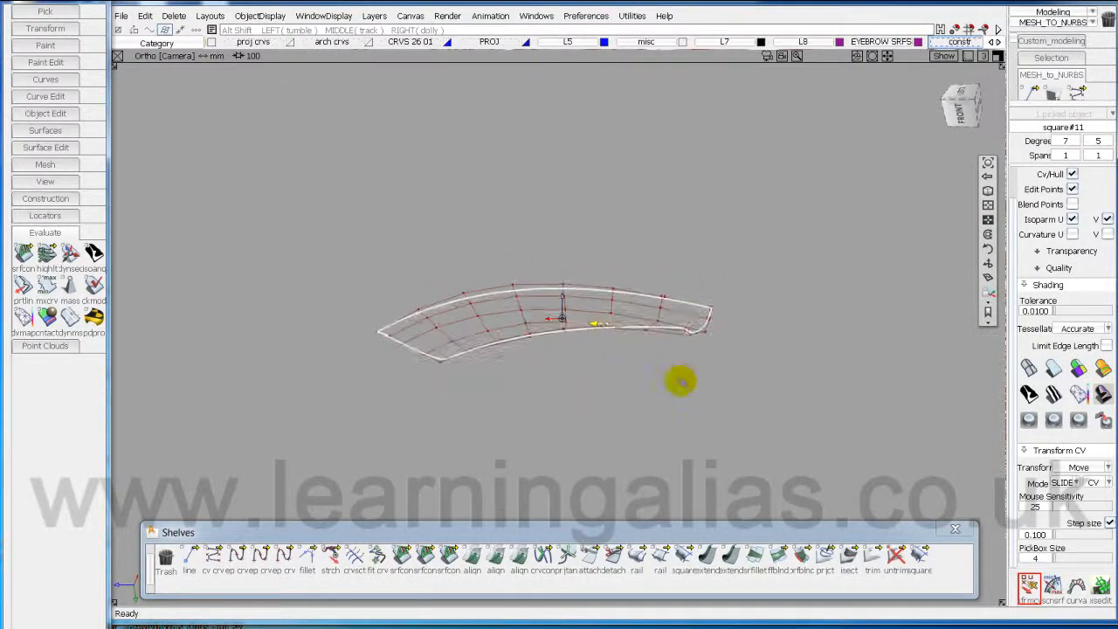
{"action": "mouse_move", "coordinate": [681, 387]}
{"action": "left_mouse_down", "text": "alt+shift"}
{"action": "mouse_move", "coordinate": [654, 387]}
{"action": "mouse_move", "coordinate": [680, 377]}
{"action": "left_mouse_up", "text": "alt+shift"}
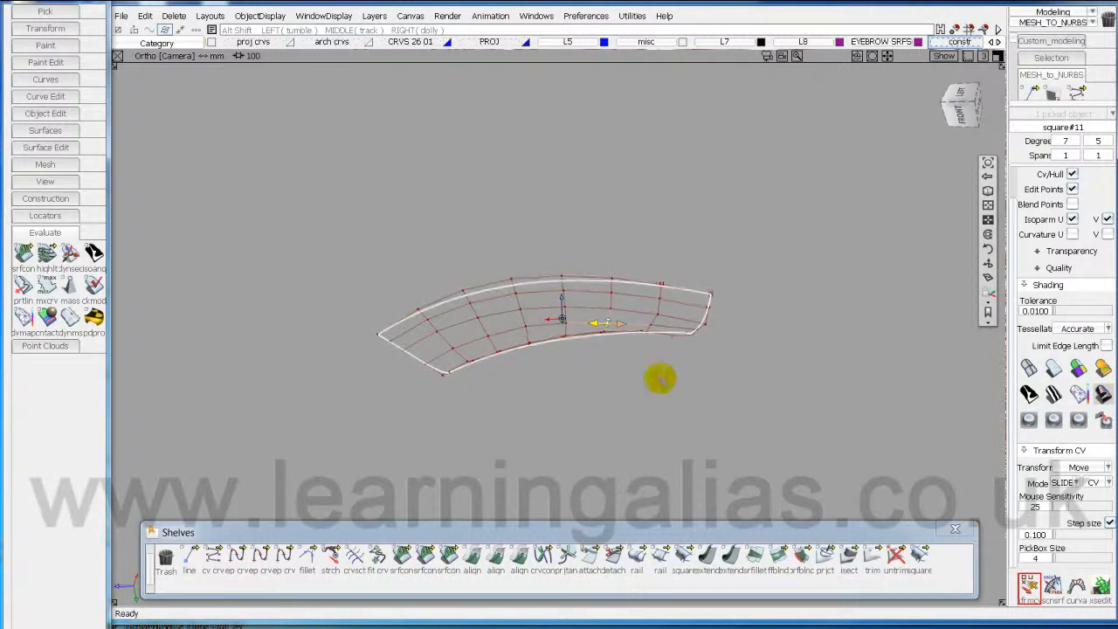
{"action": "left_click_drag", "start_coordinate": [840, 353], "coordinate": [384, 381], "text": "alt+shift"}
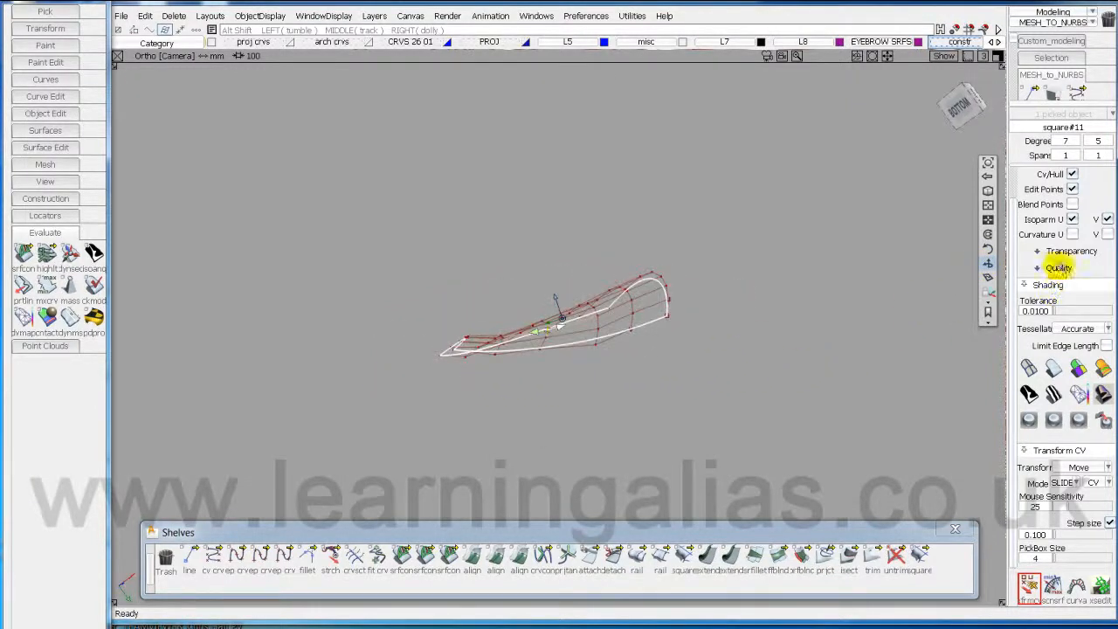
Examine the isolated surface's CV rows in a non-proportionally stretched view, and restore the proportional view framed on the surface.
{"action": "left_click", "coordinate": [987, 207]}
{"action": "left_click_drag", "start_coordinate": [560, 338], "coordinate": [1018, 379]}
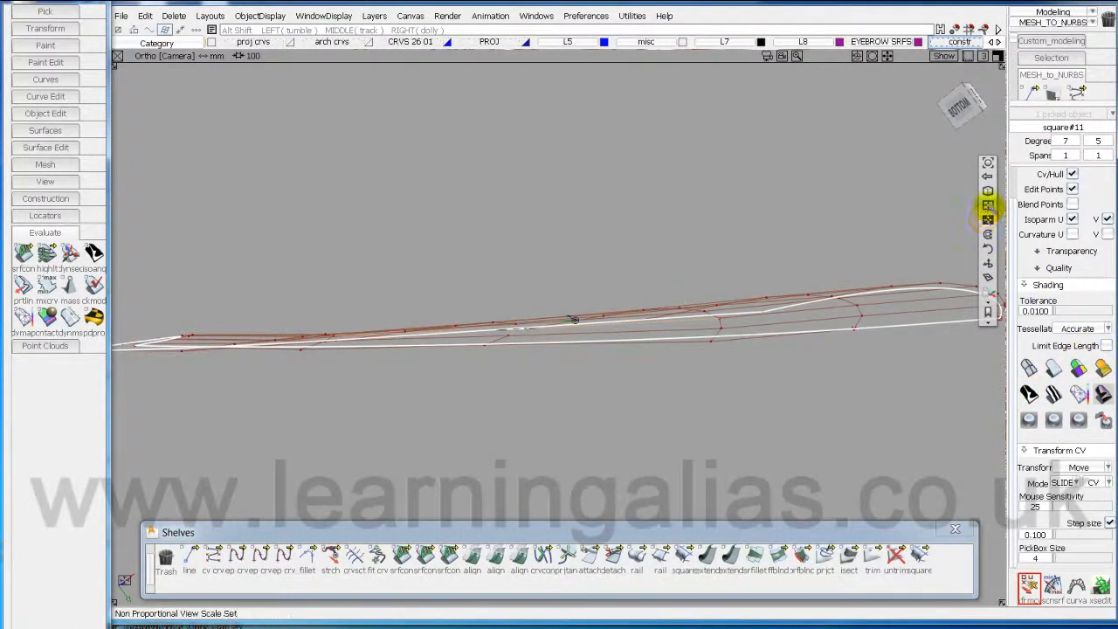
{"action": "left_click_drag", "start_coordinate": [707, 295], "coordinate": [642, 426], "text": "alt+shift"}
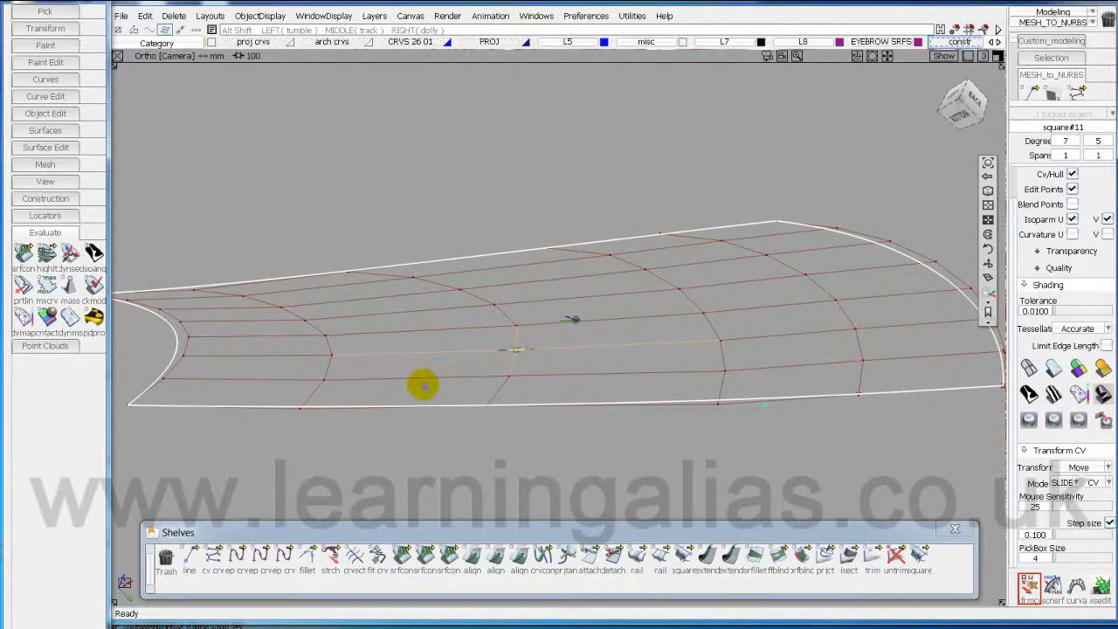
{"action": "left_click_drag", "start_coordinate": [858, 355], "coordinate": [914, 293], "text": "alt+shift"}
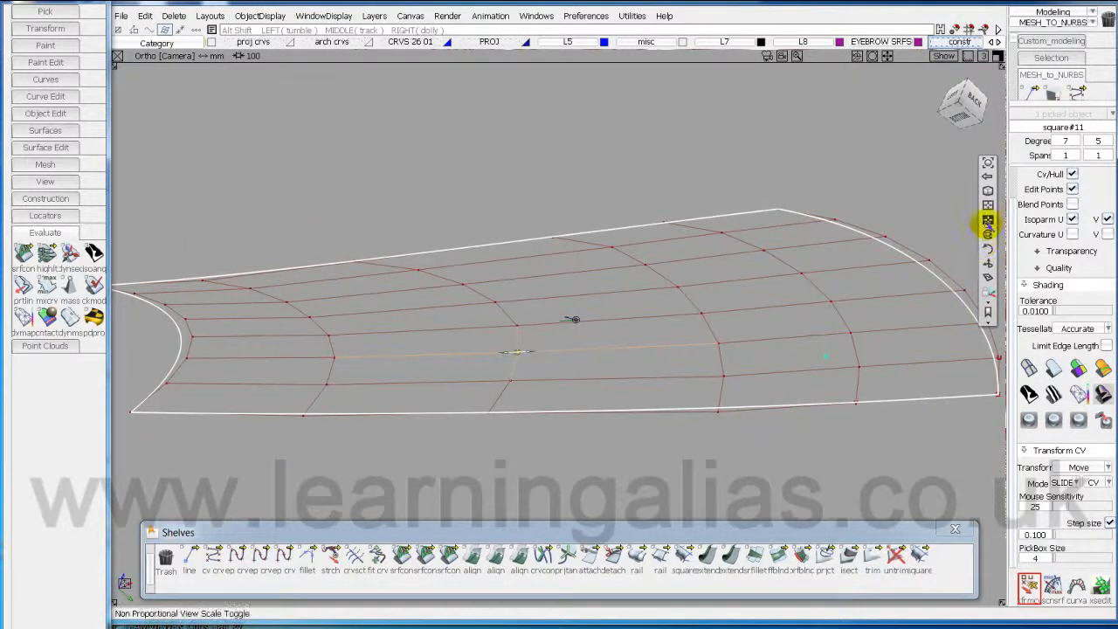
{"action": "left_click", "coordinate": [987, 221]}
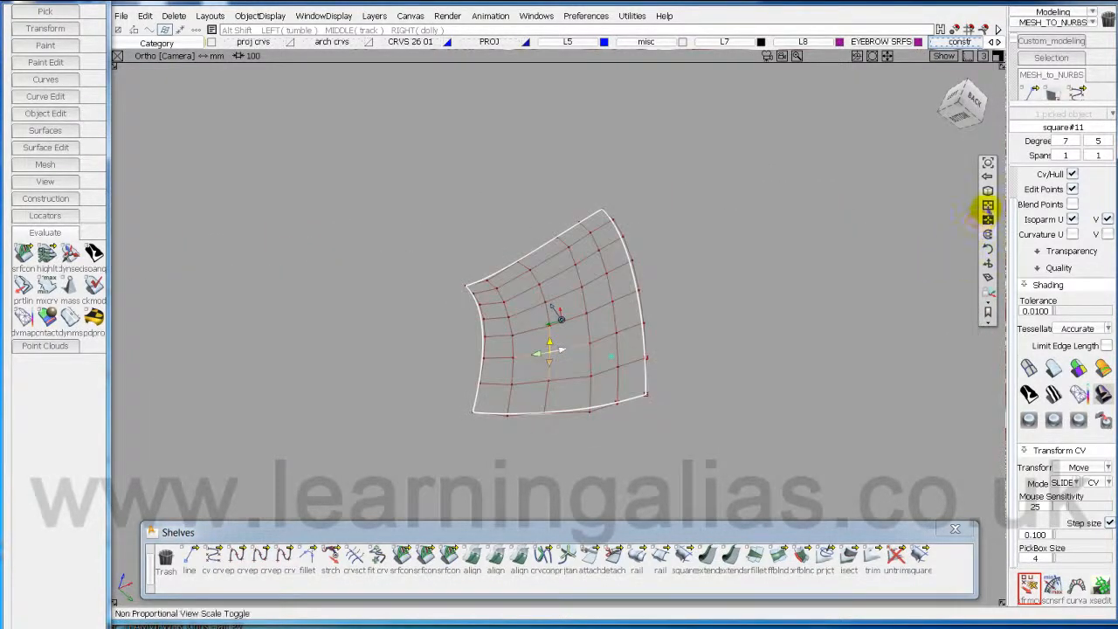
{"action": "left_click", "coordinate": [987, 163]}
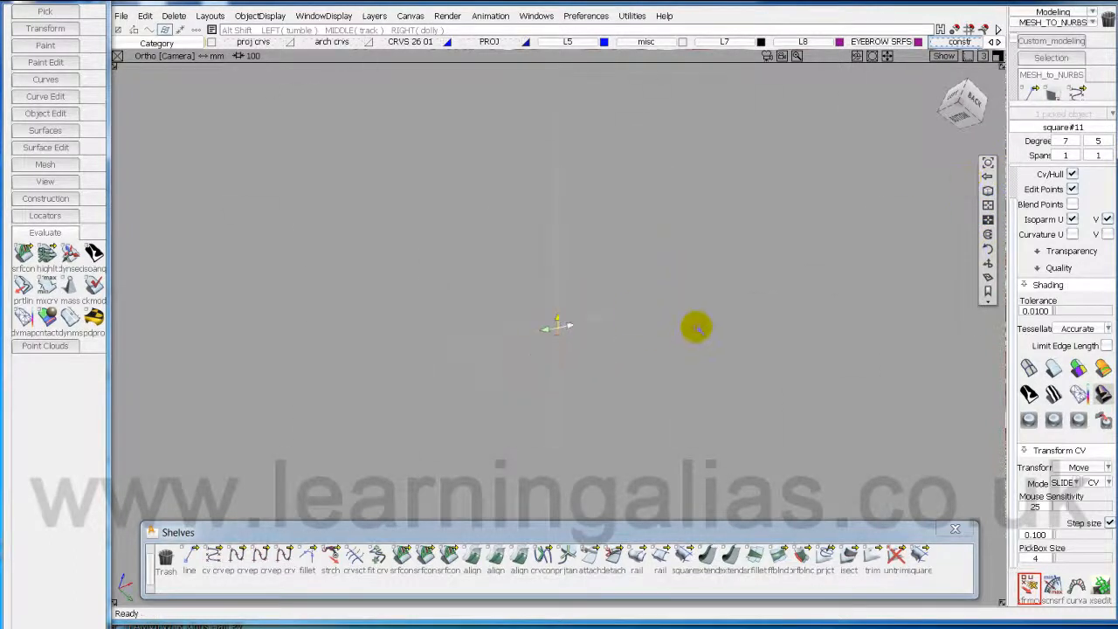
{"action": "left_click", "coordinate": [986, 166]}
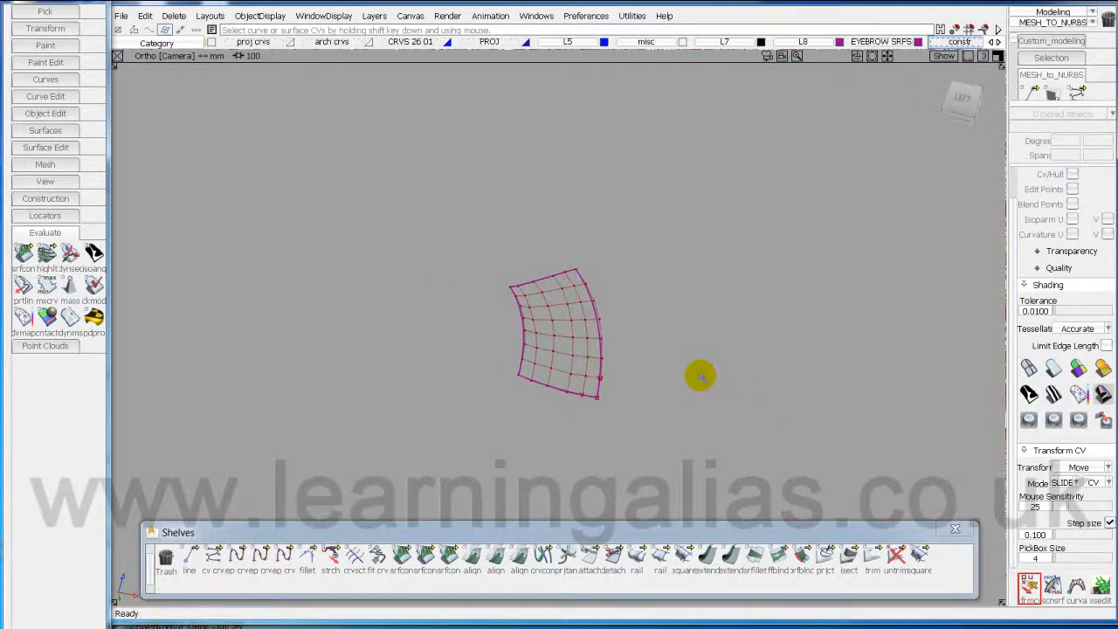
Evaluate the highlight flow over the shaded fender and wheel arch surfaces by rotating the single-band Iso Angle direction vector.
{"action": "key", "text": "alt+v"}
{"action": "left_click_drag", "start_coordinate": [451, 301], "coordinate": [562, 421], "text": "alt+shift"}
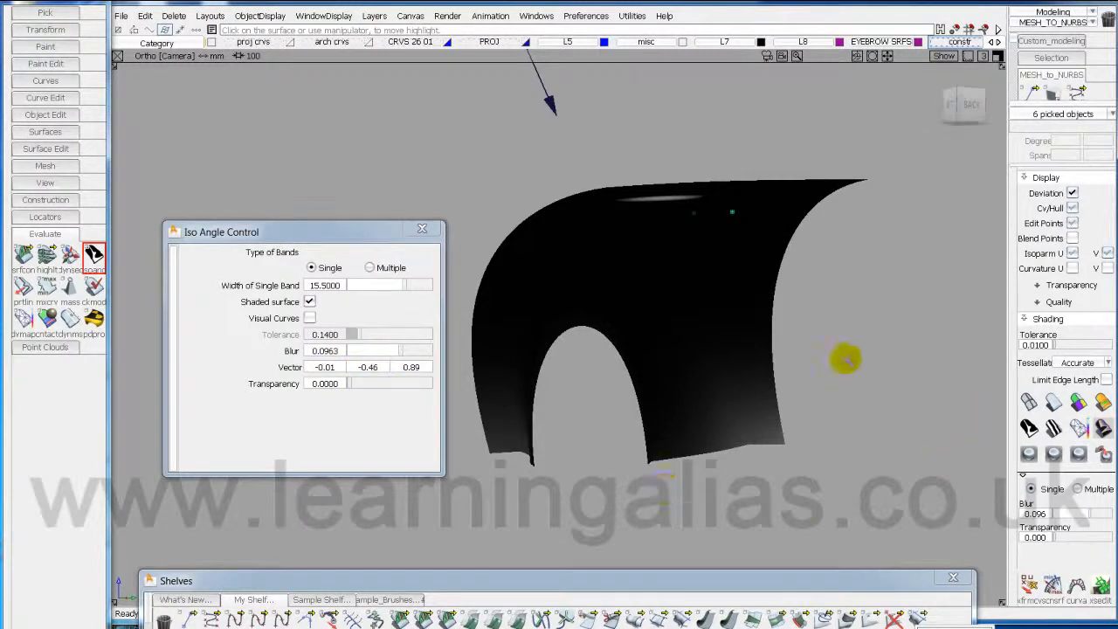
{"action": "left_click_drag", "start_coordinate": [943, 332], "coordinate": [778, 537]}
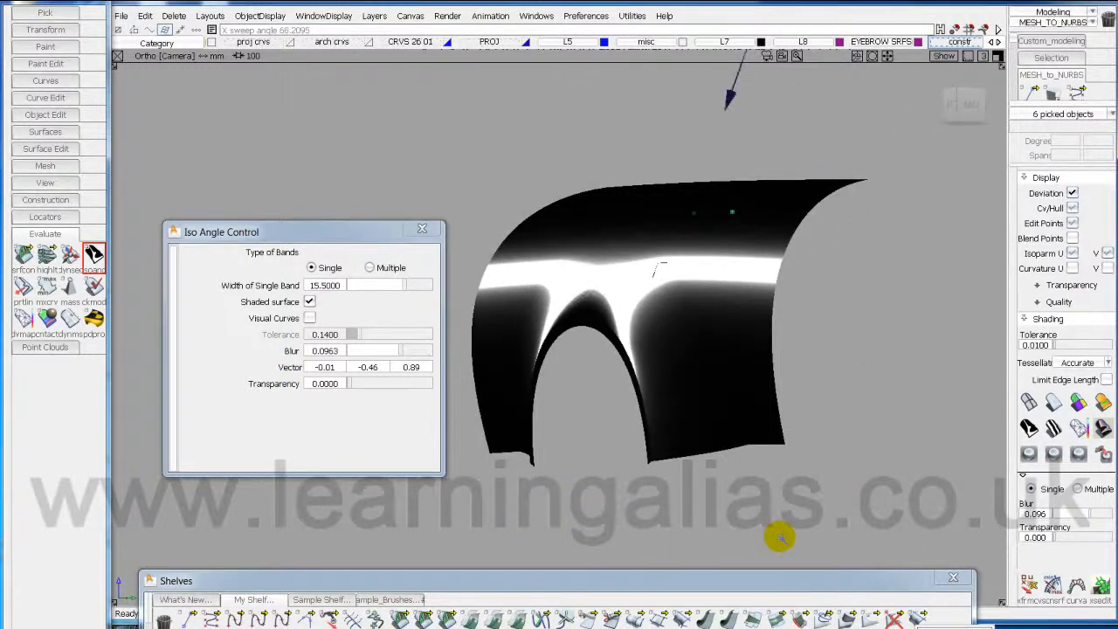